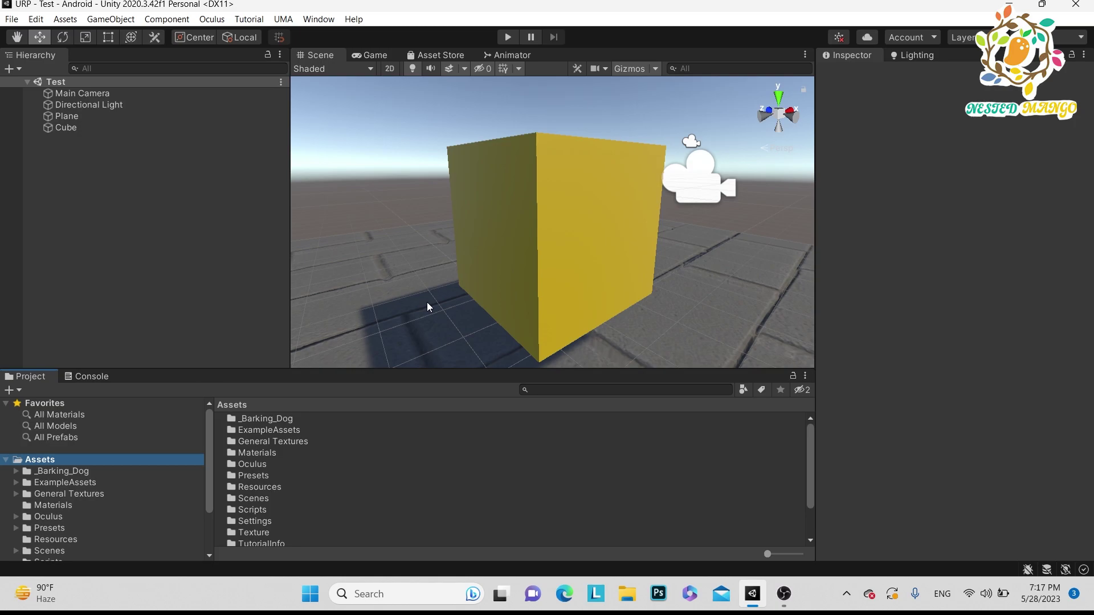
Step: Open the Player settings from the build settings and review the Android product identity fields and Other Settings section
click(263, 195)
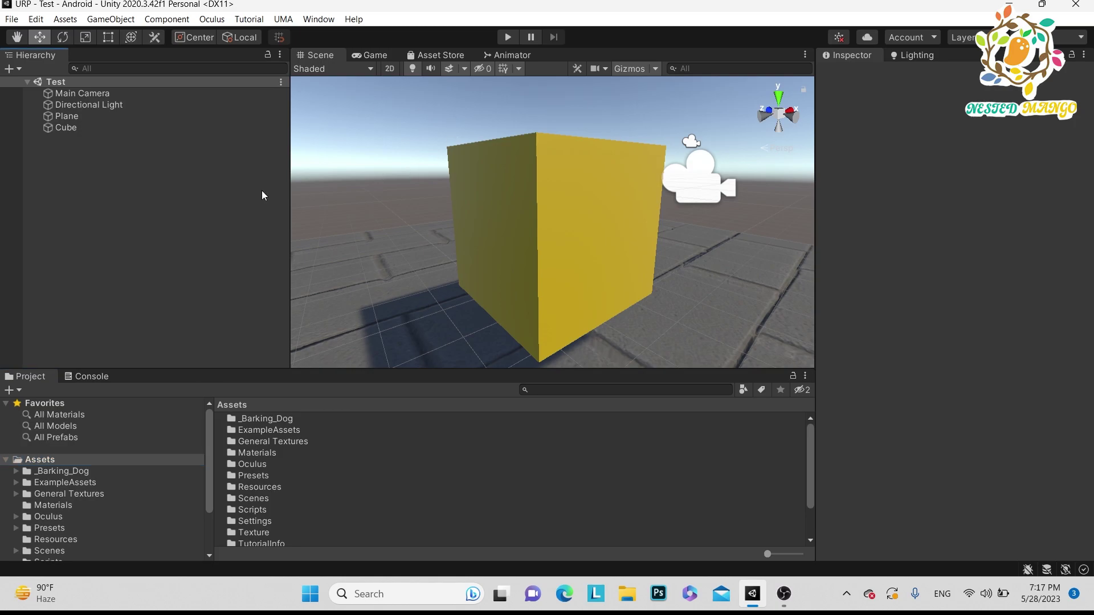
click(11, 20)
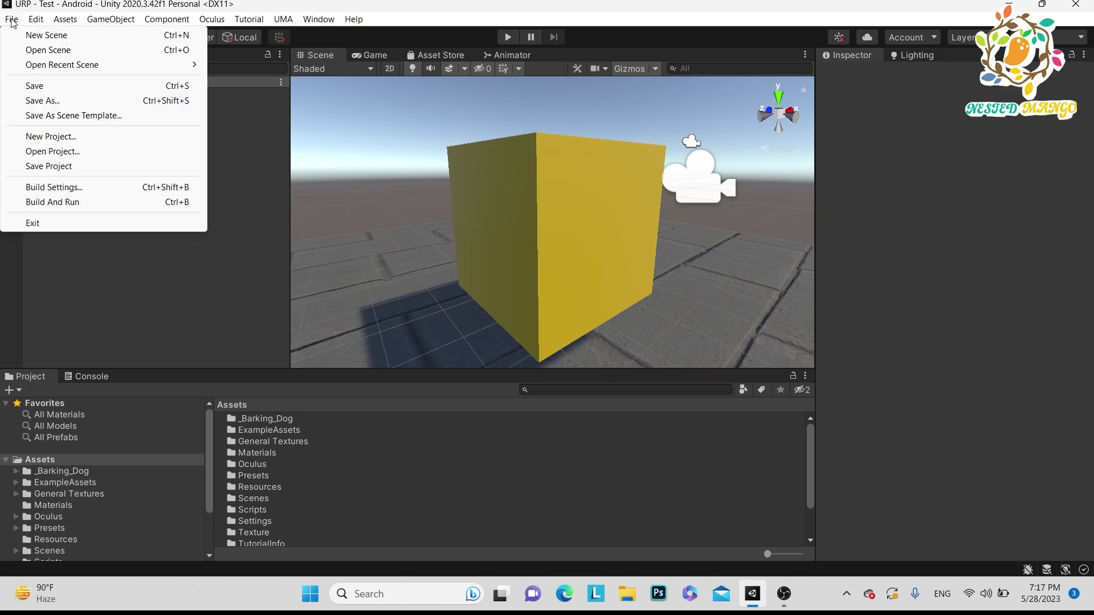
click(54, 188)
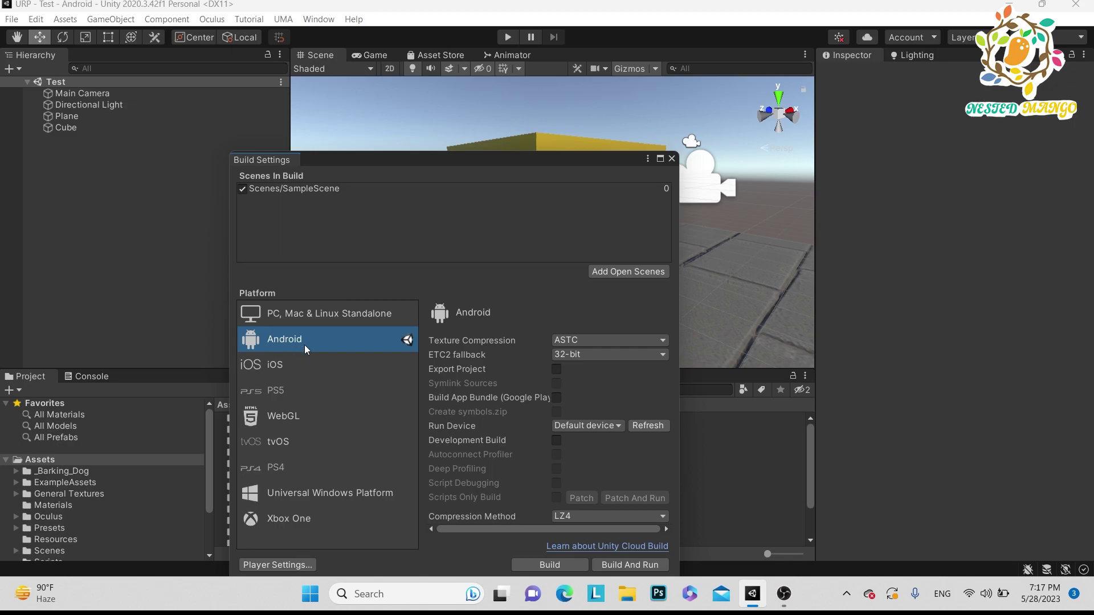
click(271, 564)
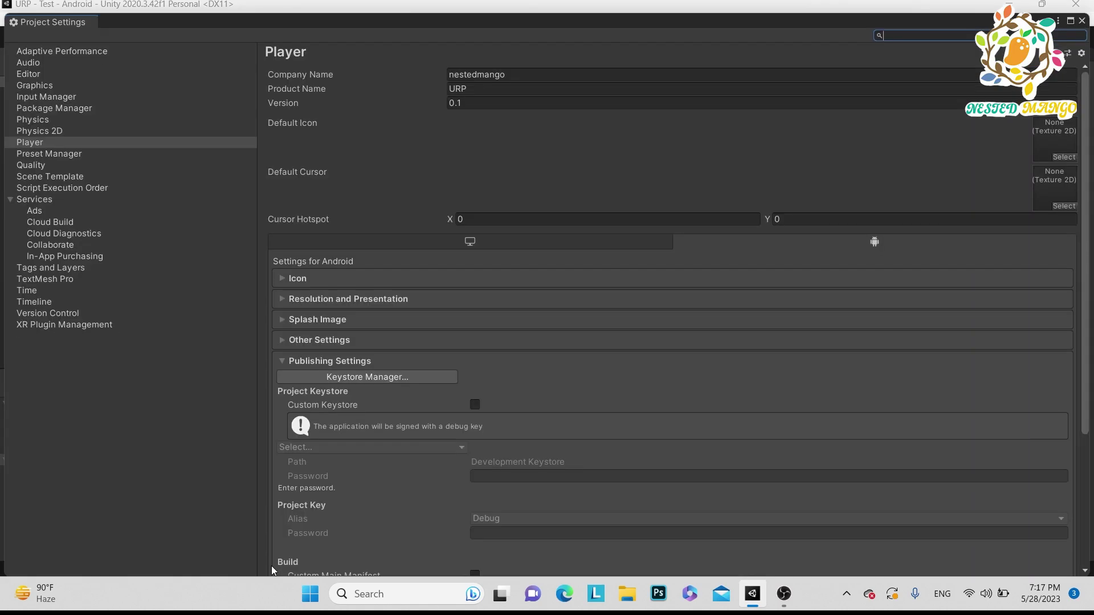
click(492, 74)
key(Tab)
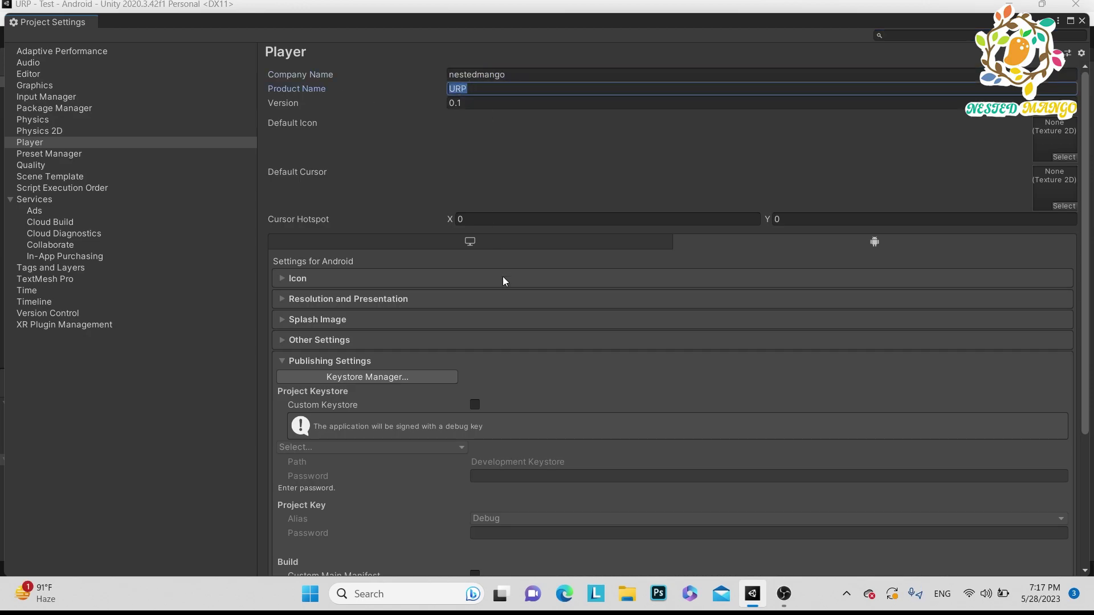
scroll(503, 276, down, 2)
click(314, 298)
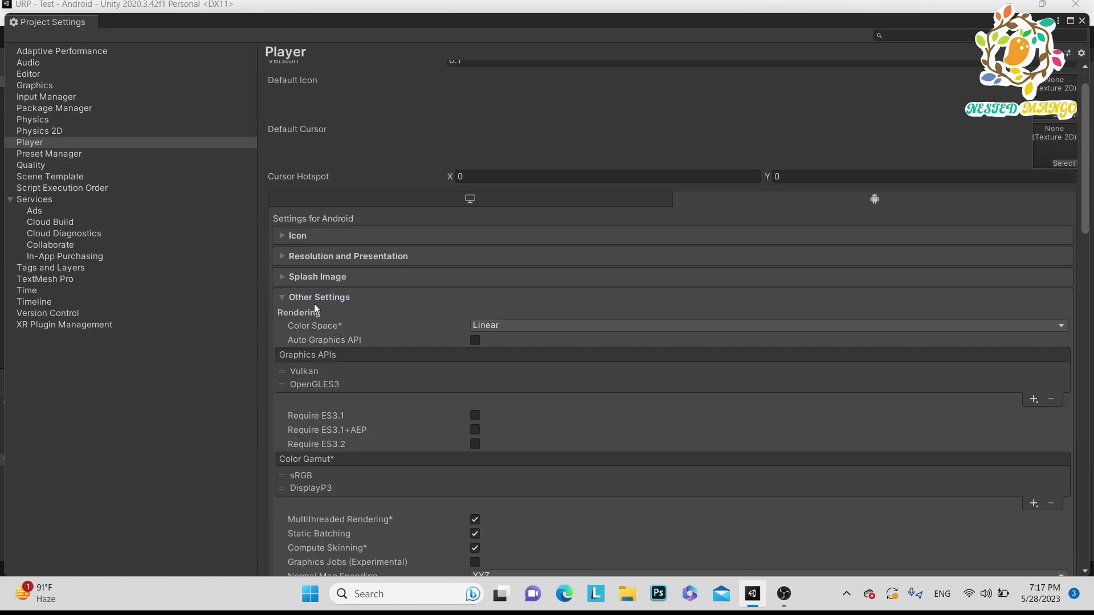
click(288, 297)
Step: Install XR Plugin Management and enable the Oculus plug-in provider for both the Android and desktop platforms
click(86, 326)
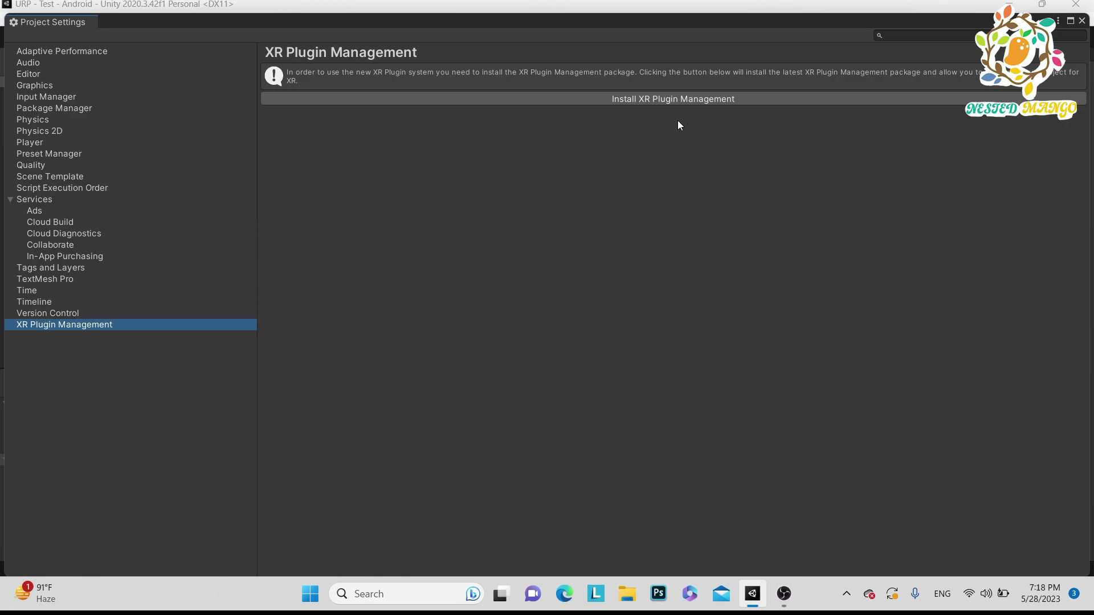
click(646, 99)
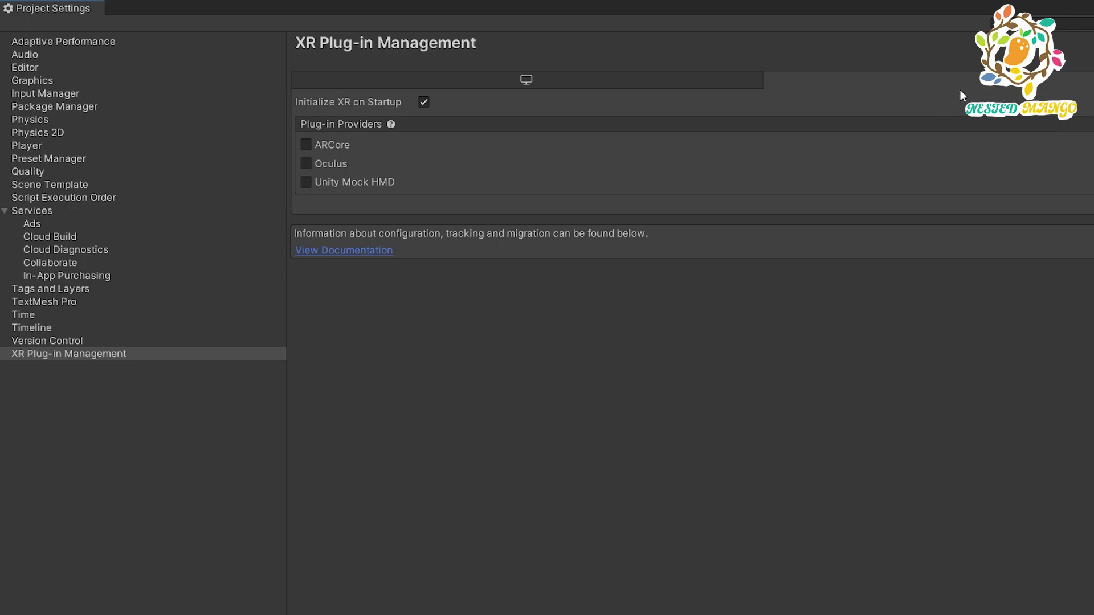
click(306, 164)
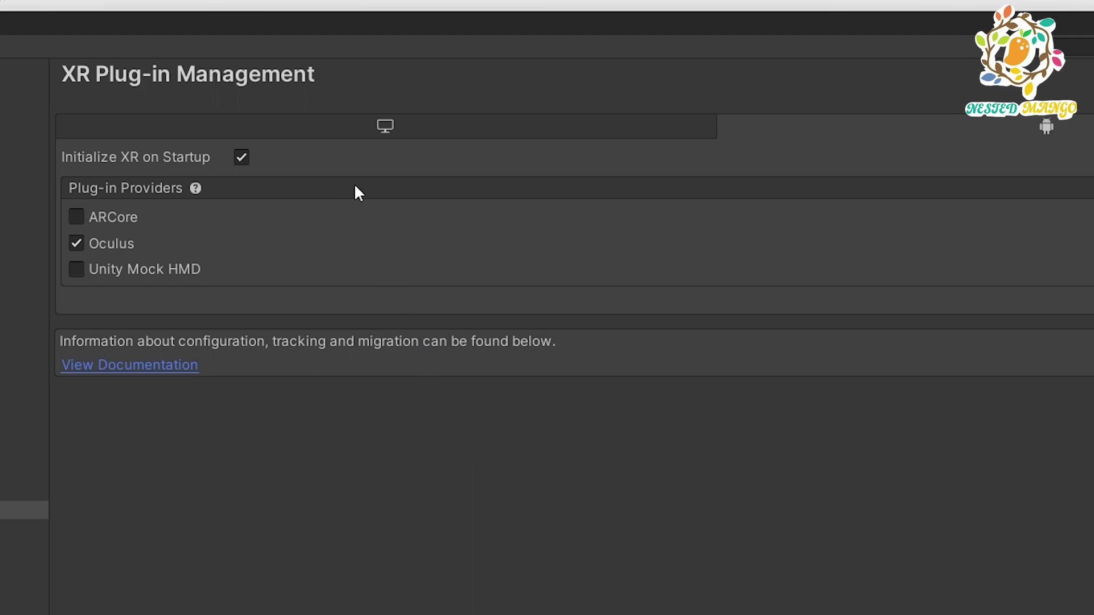
click(380, 127)
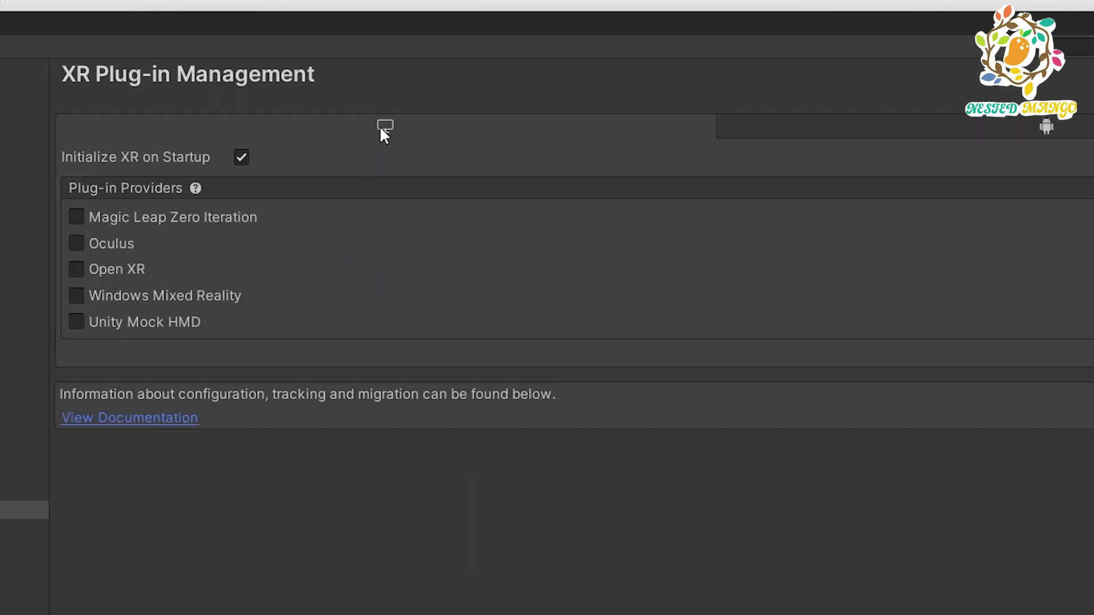
click(76, 244)
Step: Close the build settings and bring up the project's Assets folder
click(22, 529)
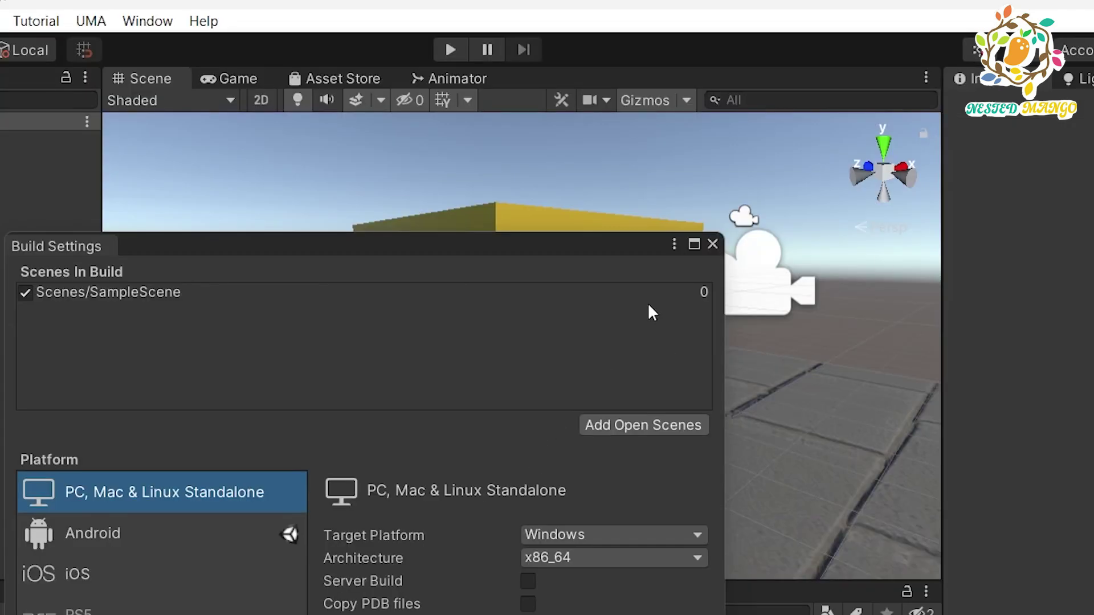
click(713, 243)
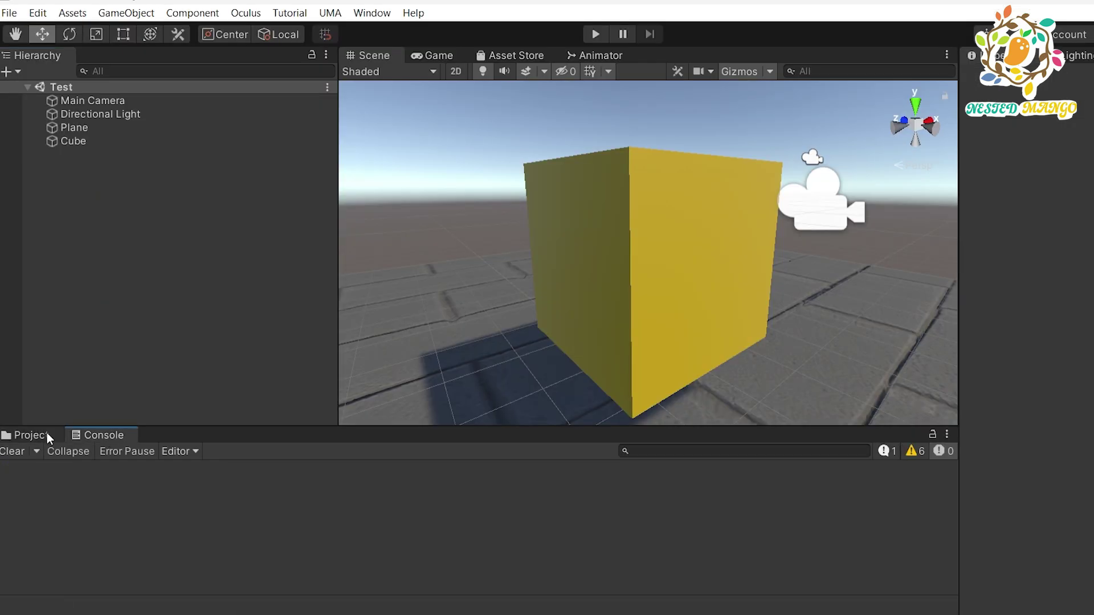
click(31, 436)
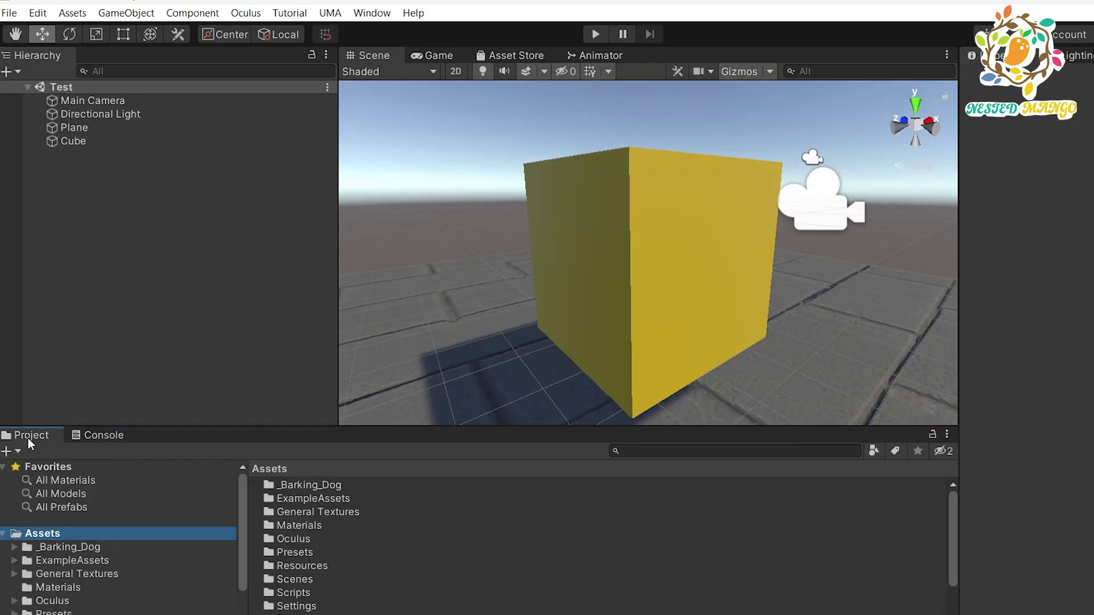
scroll(587, 188, down, 3)
scroll(582, 182, up, 3)
Step: Convert the Test scene's Main Camera to an XR Rig
right_drag(575, 206, 559, 240)
scroll(656, 237, up, 2)
alt+drag(628, 207, 626, 240)
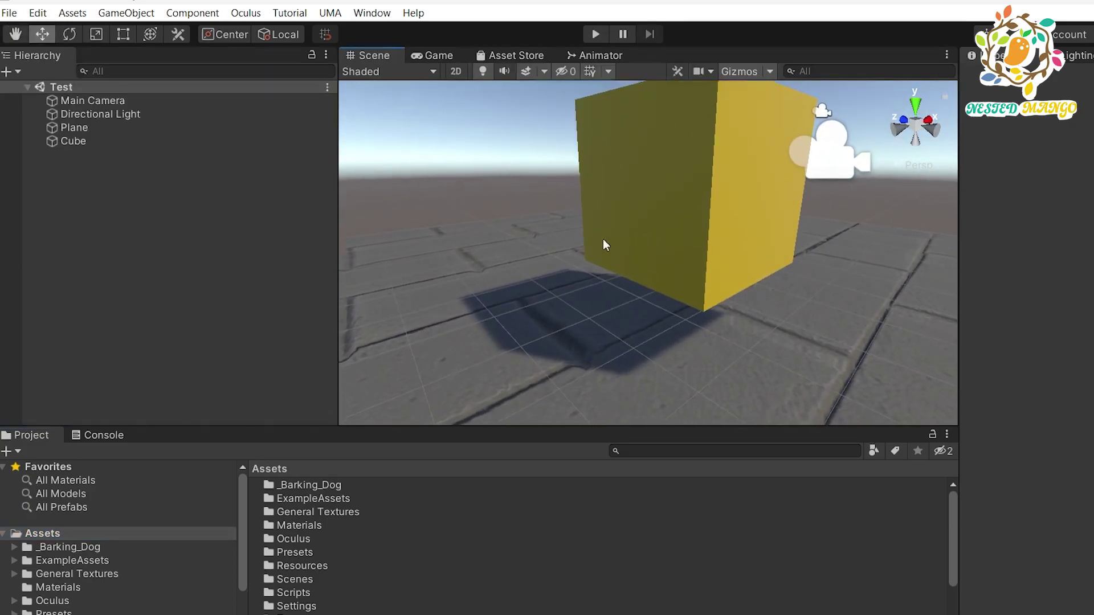
right_click(77, 220)
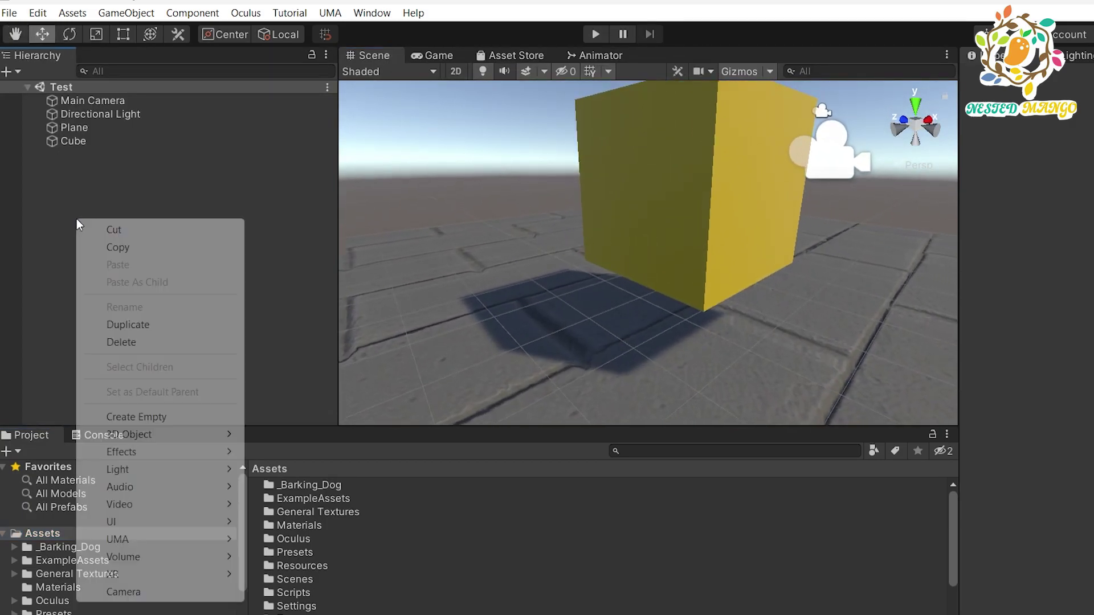
mouse_move(135, 577)
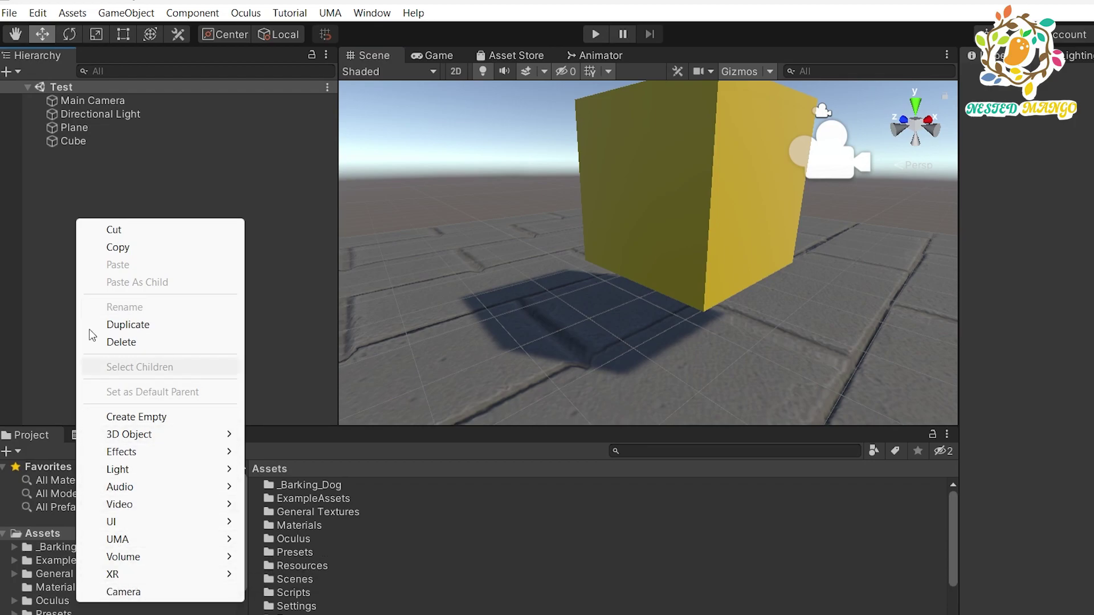
click(60, 205)
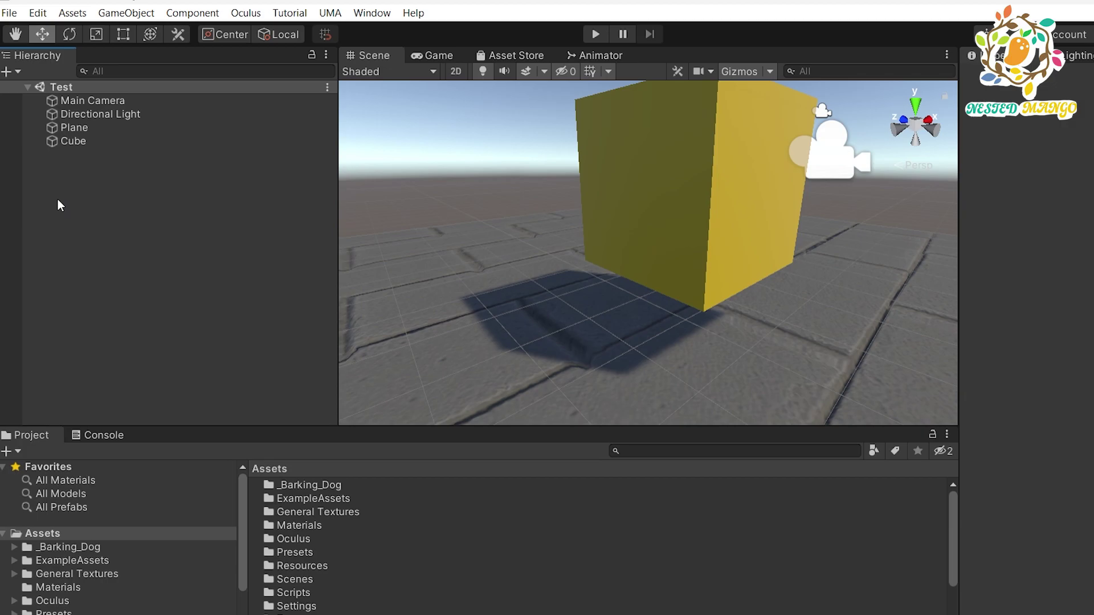
right_click(60, 206)
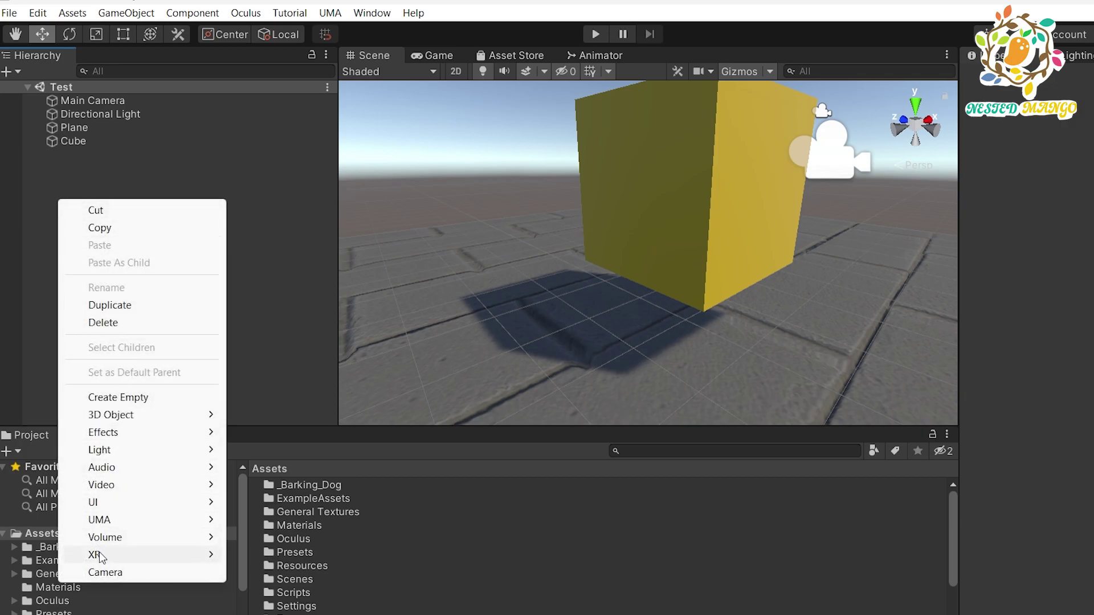
mouse_move(102, 556)
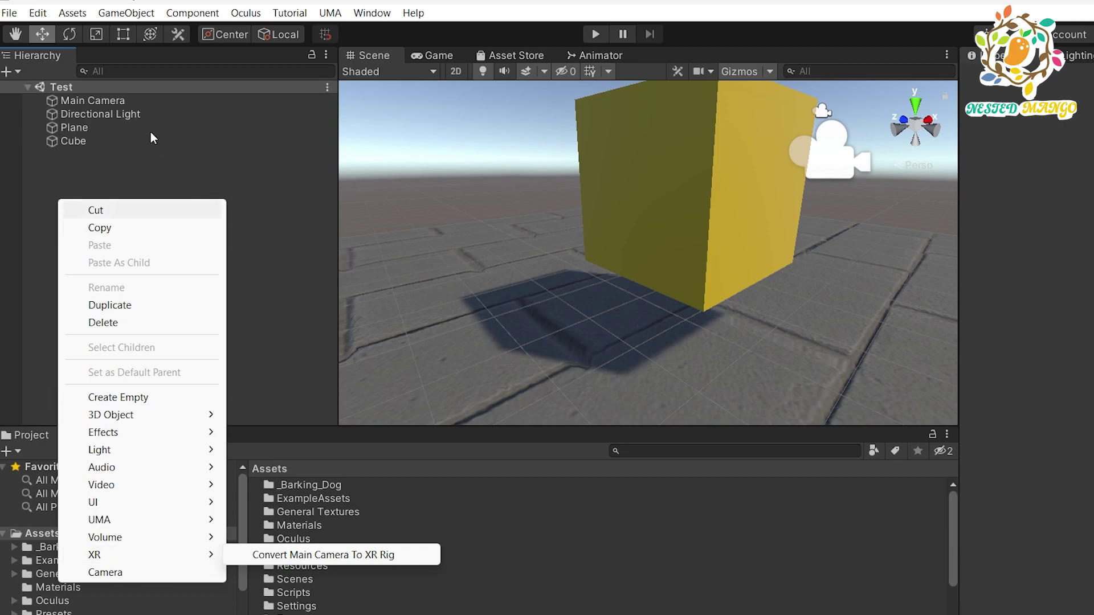
mouse_move(146, 556)
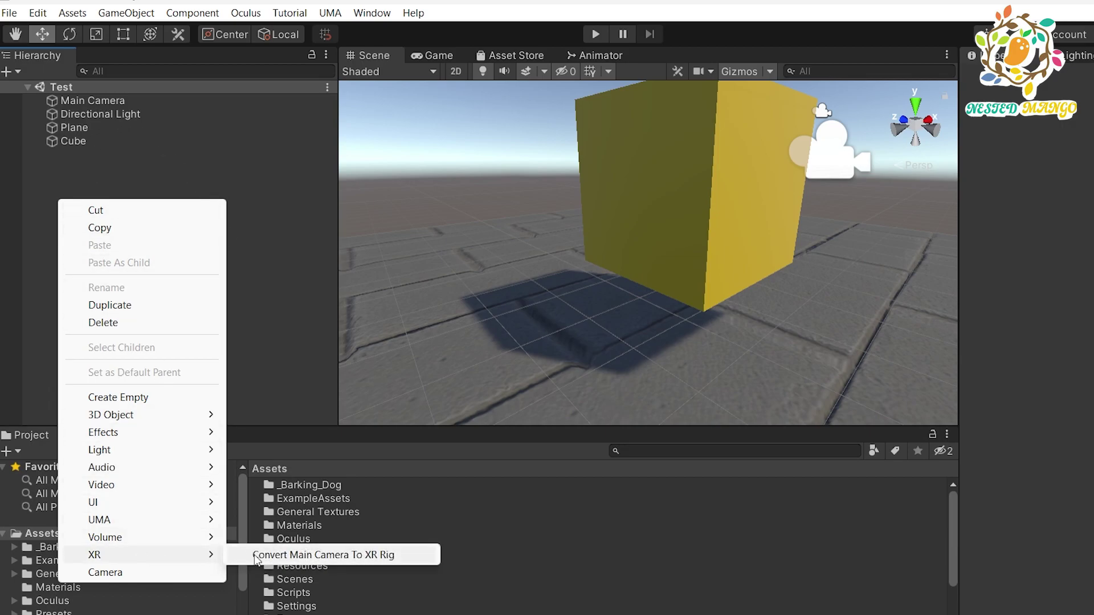
click(250, 556)
Step: Examine the XRRig object, its Camera Offset component and child, and the Main Camera nested beneath it
click(132, 200)
click(70, 142)
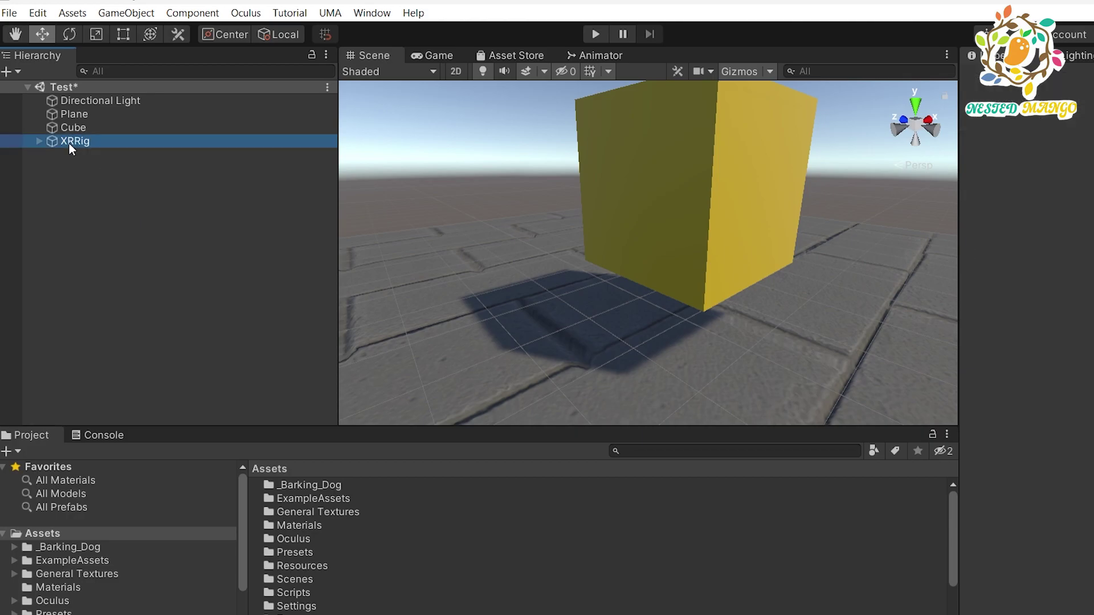
click(38, 146)
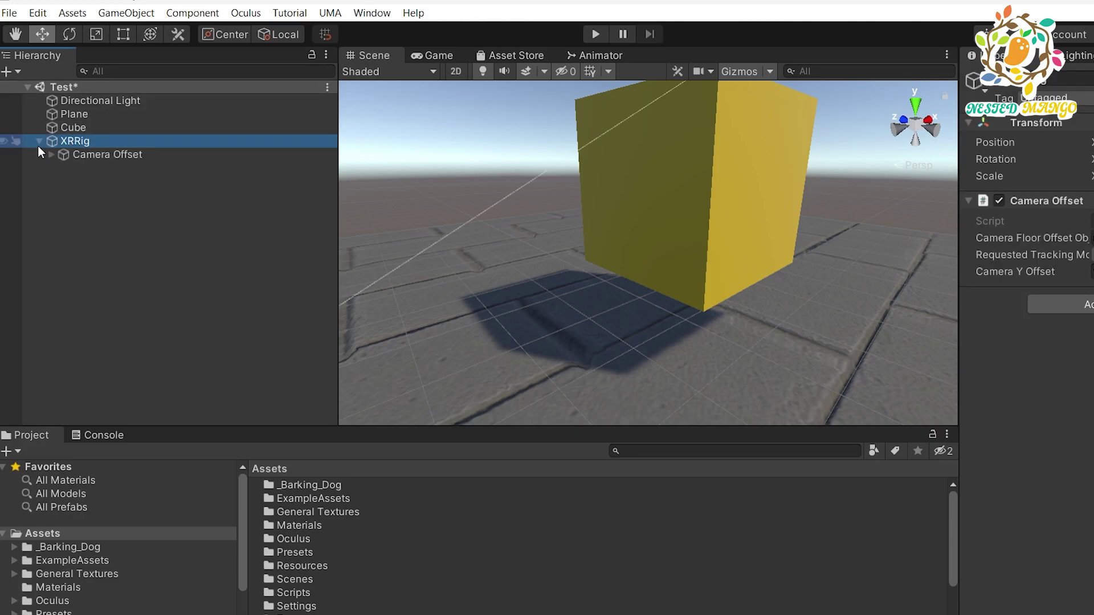
click(59, 156)
click(74, 142)
click(39, 141)
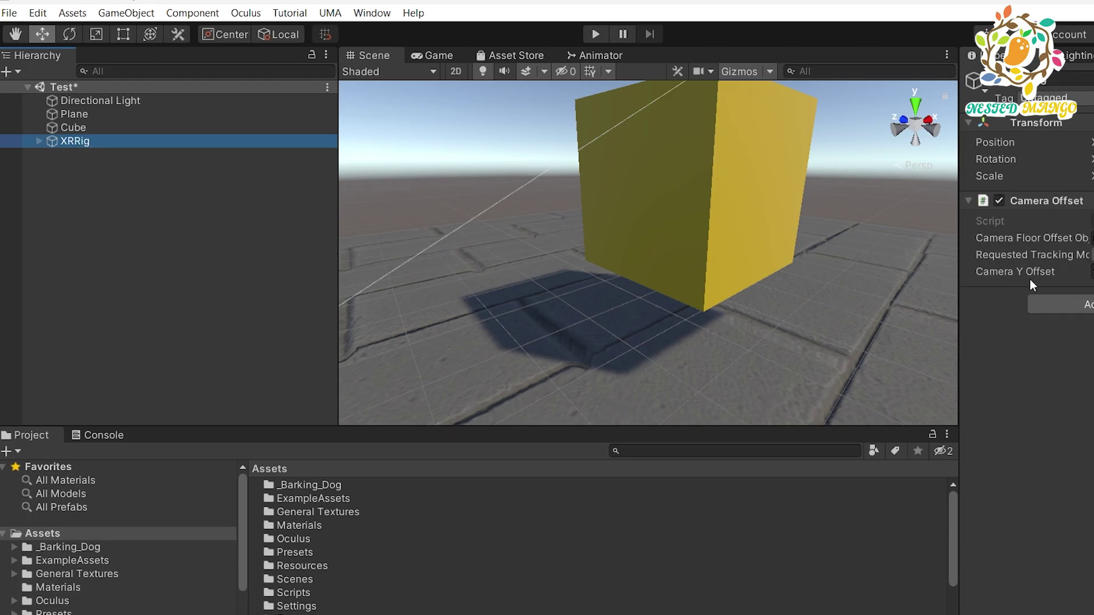
key(alt)
alt+drag(751, 237, 401, 267)
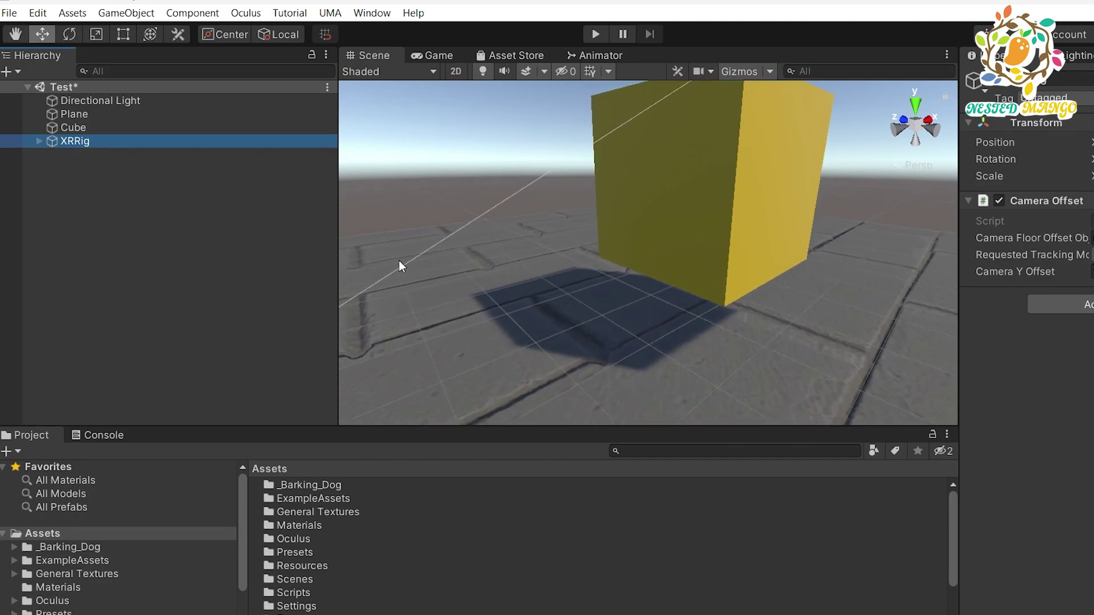
click(37, 142)
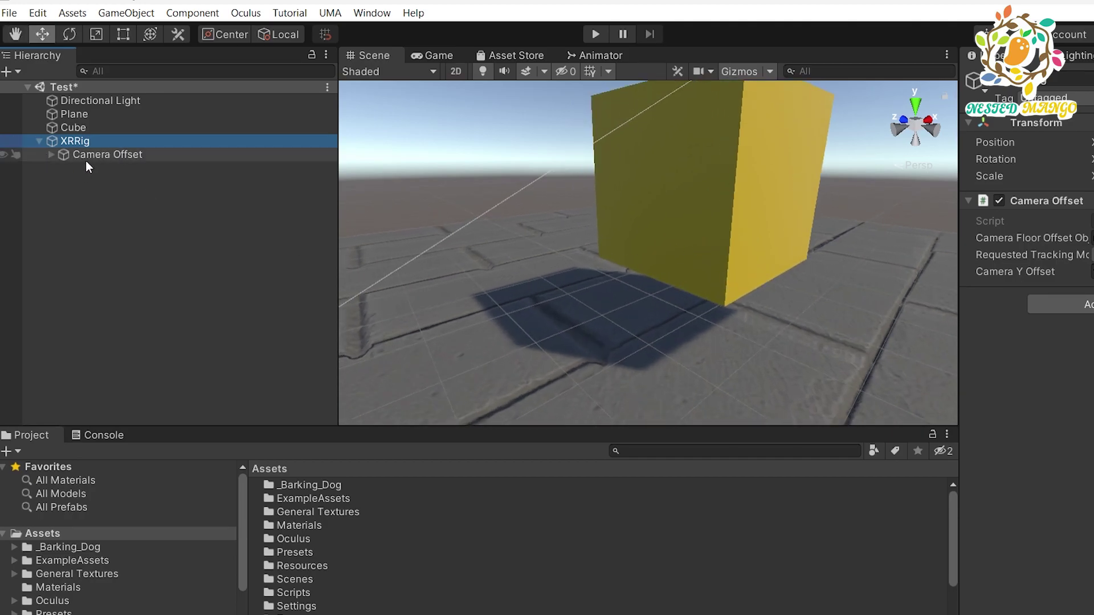
click(49, 161)
click(51, 155)
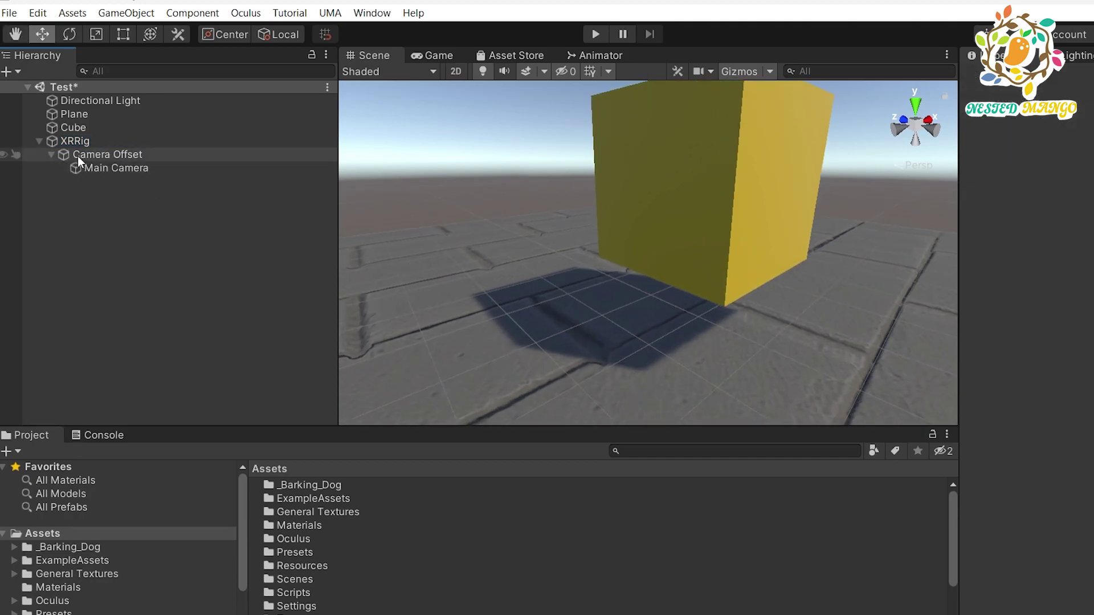
click(107, 169)
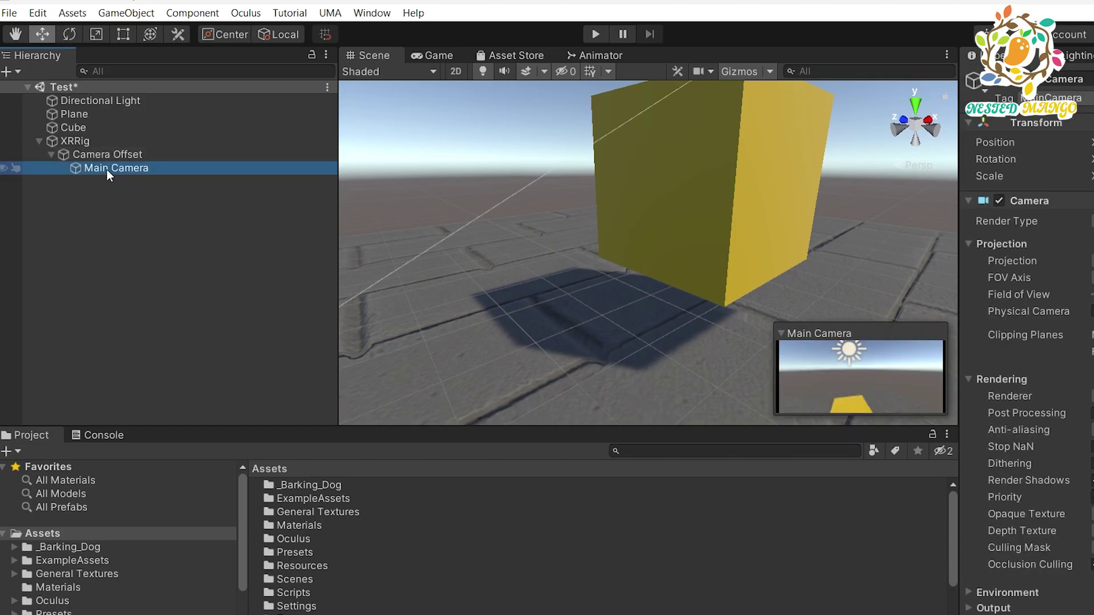
Step: Delete the XRRig with its child objects from the hierarchy and save the Test scene
click(67, 143)
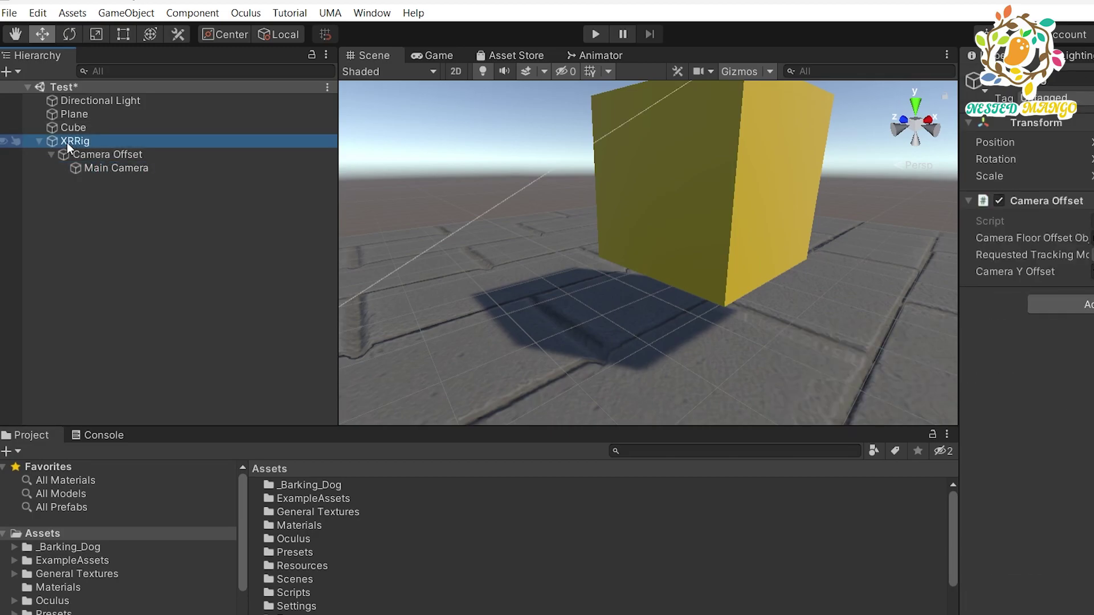
key(Delete)
right_click(88, 211)
click(51, 274)
key(ctrl+s)
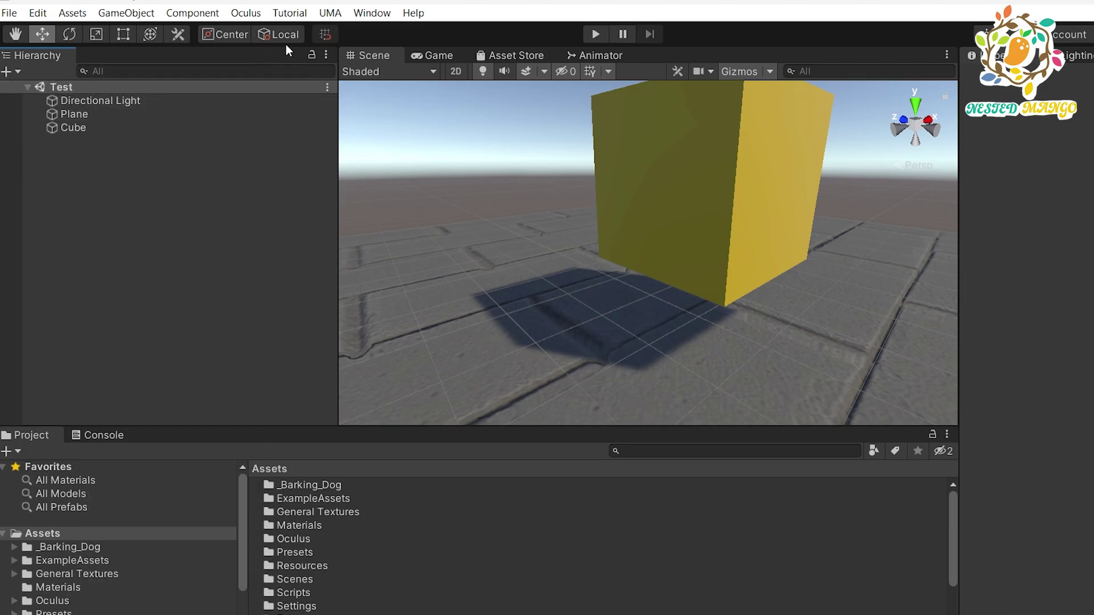
Step: Install the XR Interaction Toolkit 2.3.2 package from the Unity Registry, after checking the XR Plugin Management package's samples
click(371, 13)
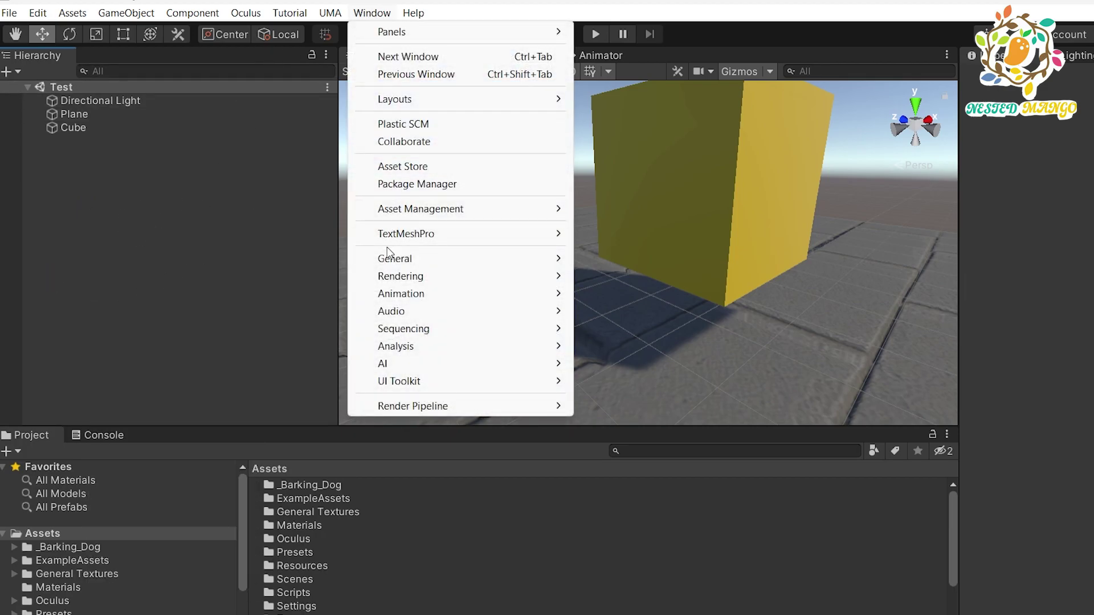
click(419, 184)
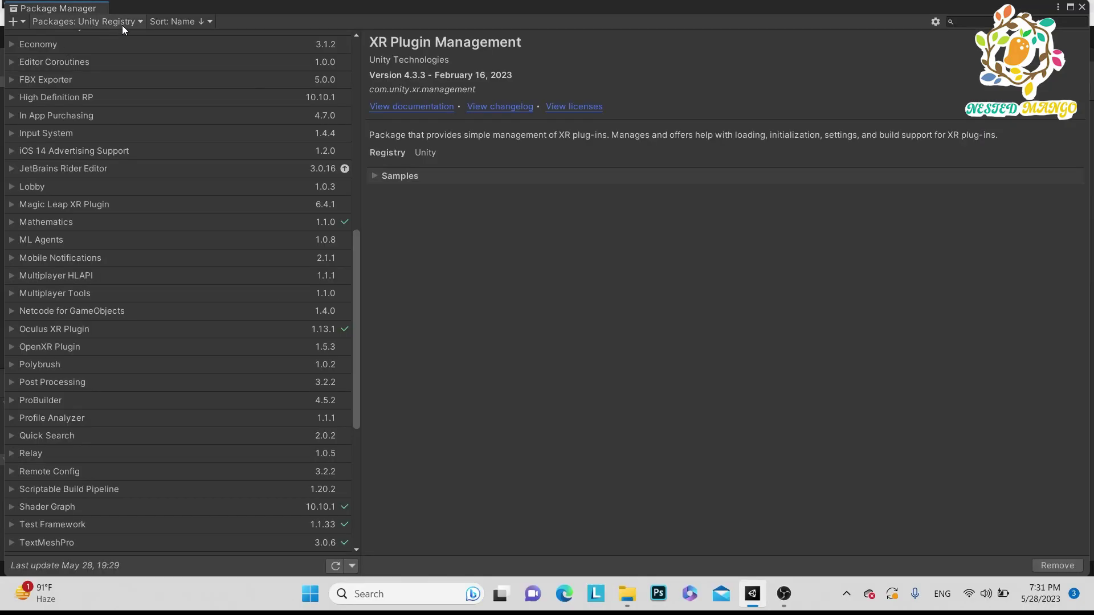
scroll(159, 365, down, 5)
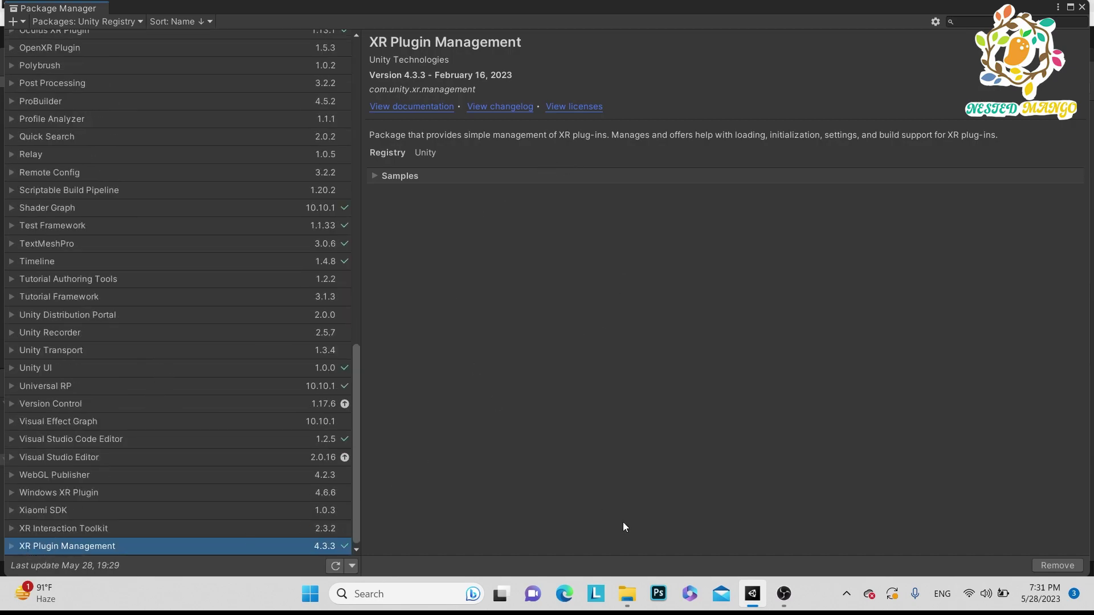
click(374, 177)
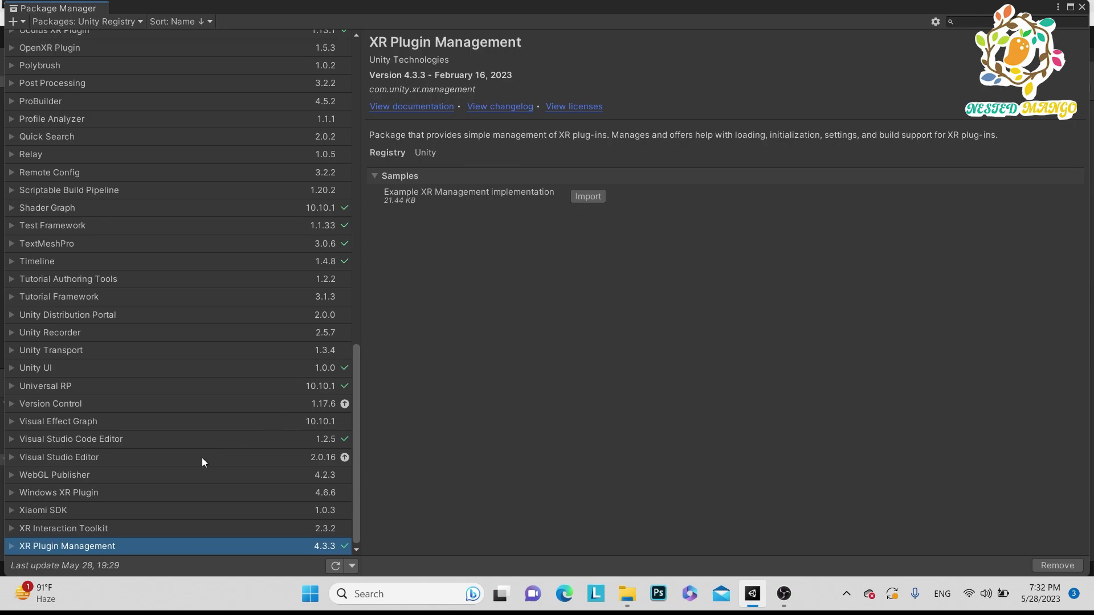
click(29, 530)
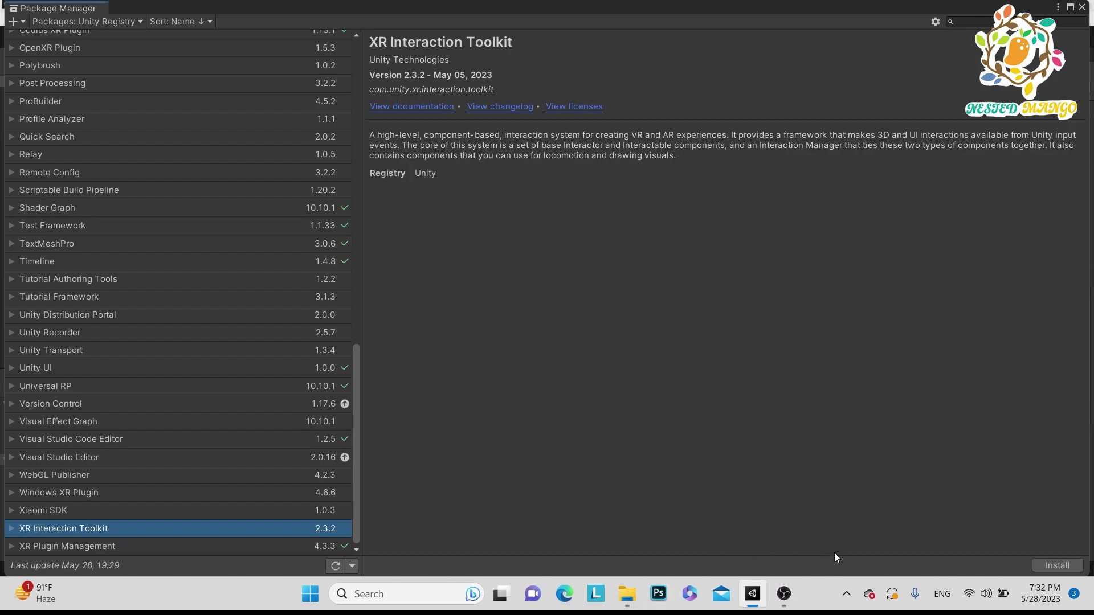
click(1058, 566)
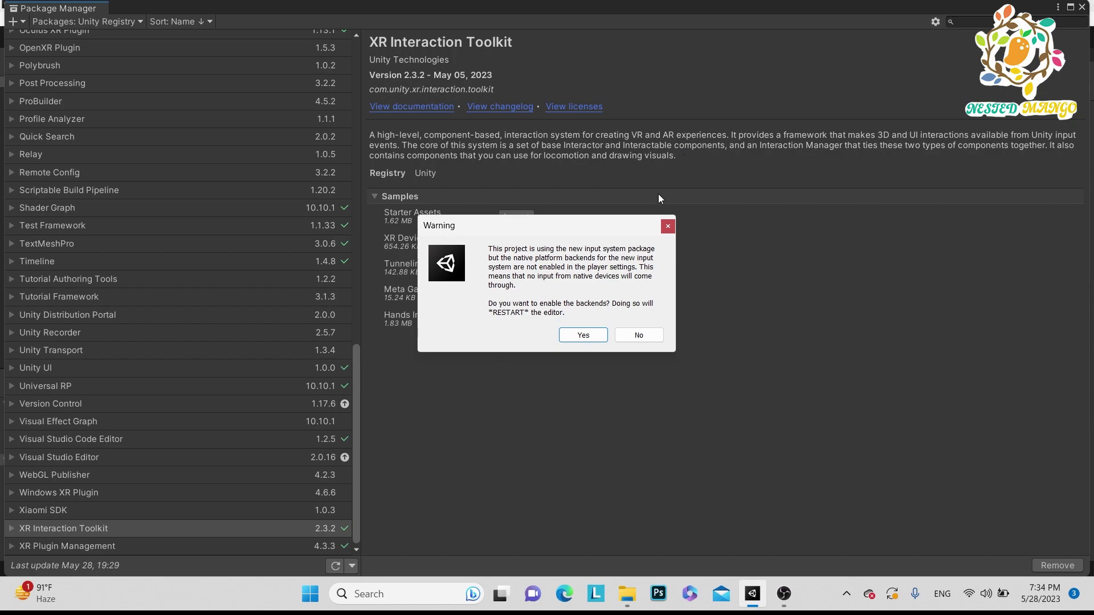
Step: Enable the new input system backends with an editor restart and go ahead with the XR InteractionLayerMask update
click(582, 337)
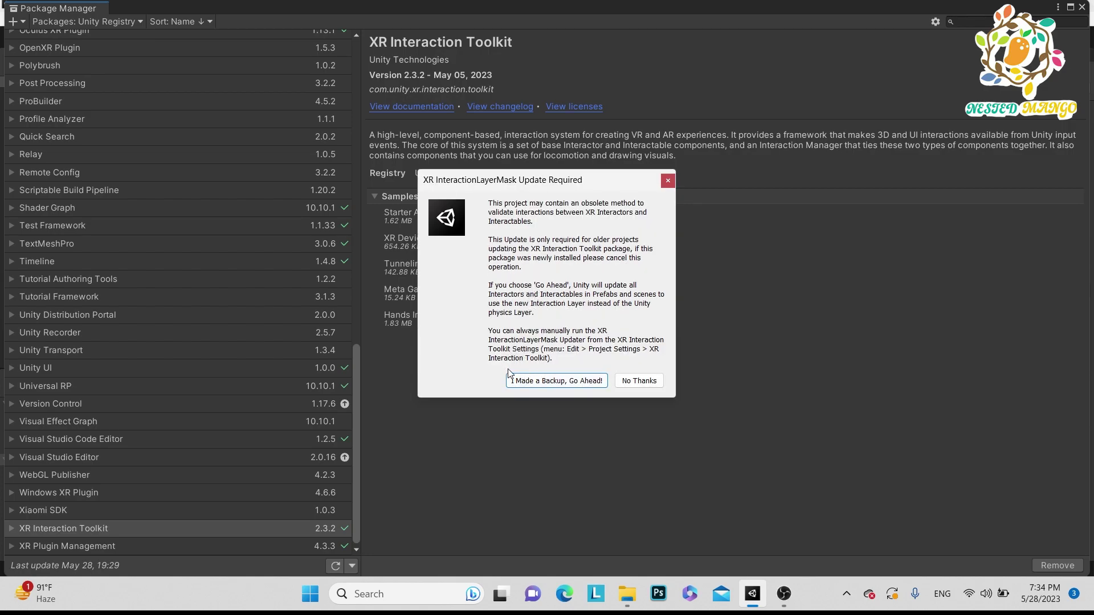
click(534, 382)
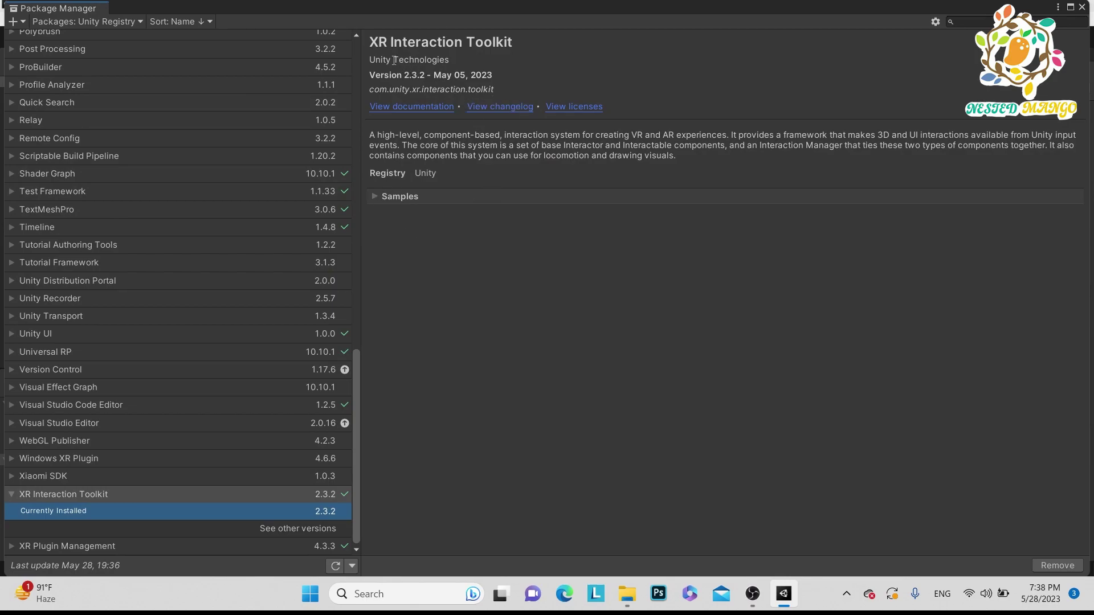
Step: Import the XR Interaction Toolkit's Starter Assets sample and open its folder under Samples, version 2.3.2
click(375, 197)
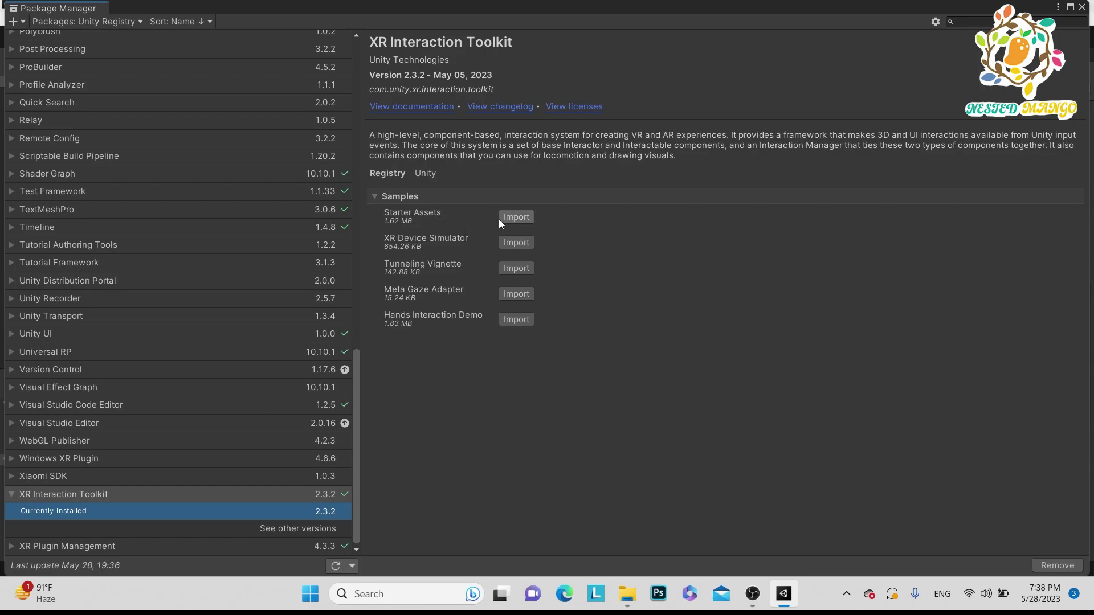
click(516, 216)
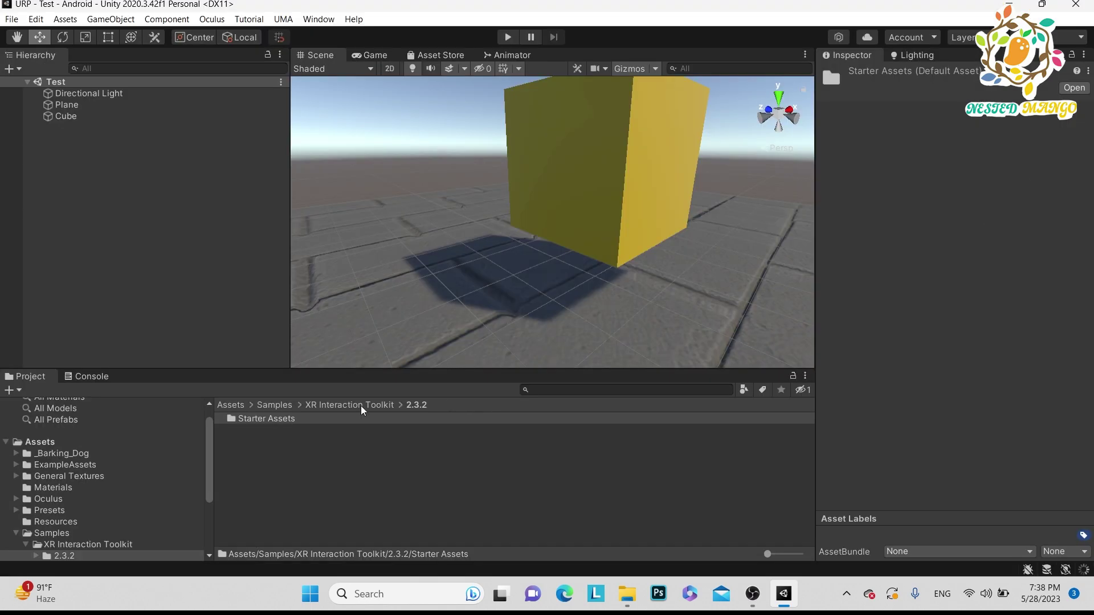
scroll(87, 484, down, 3)
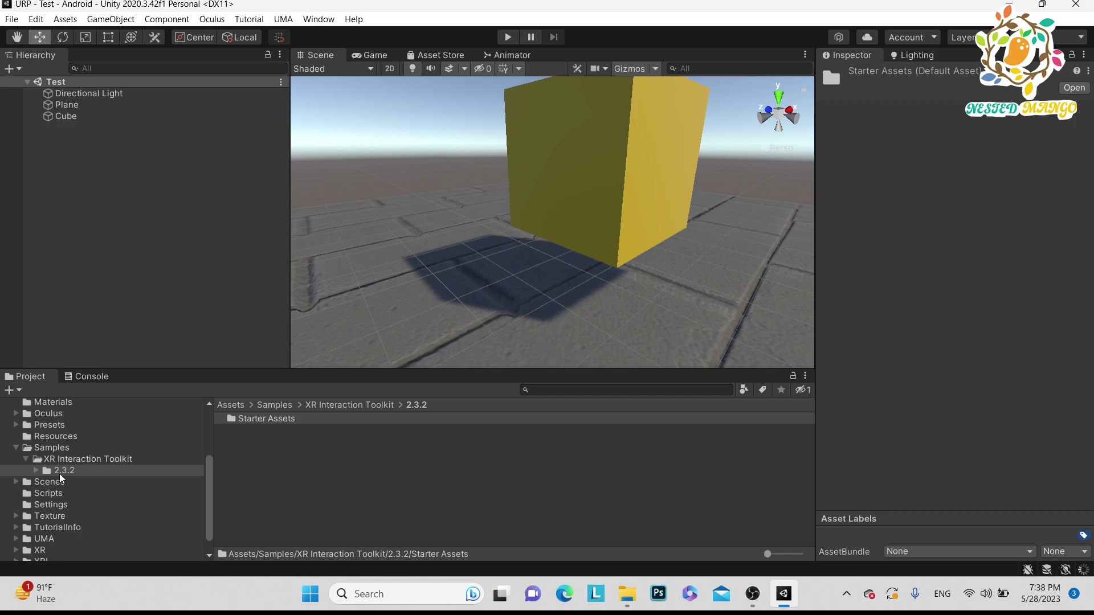
click(36, 471)
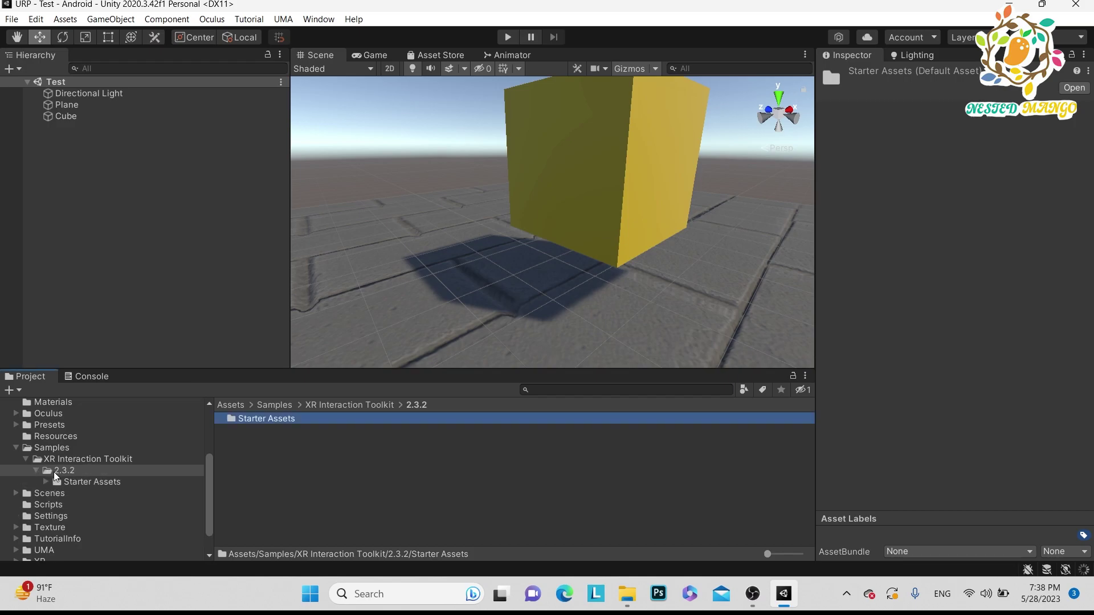
click(91, 484)
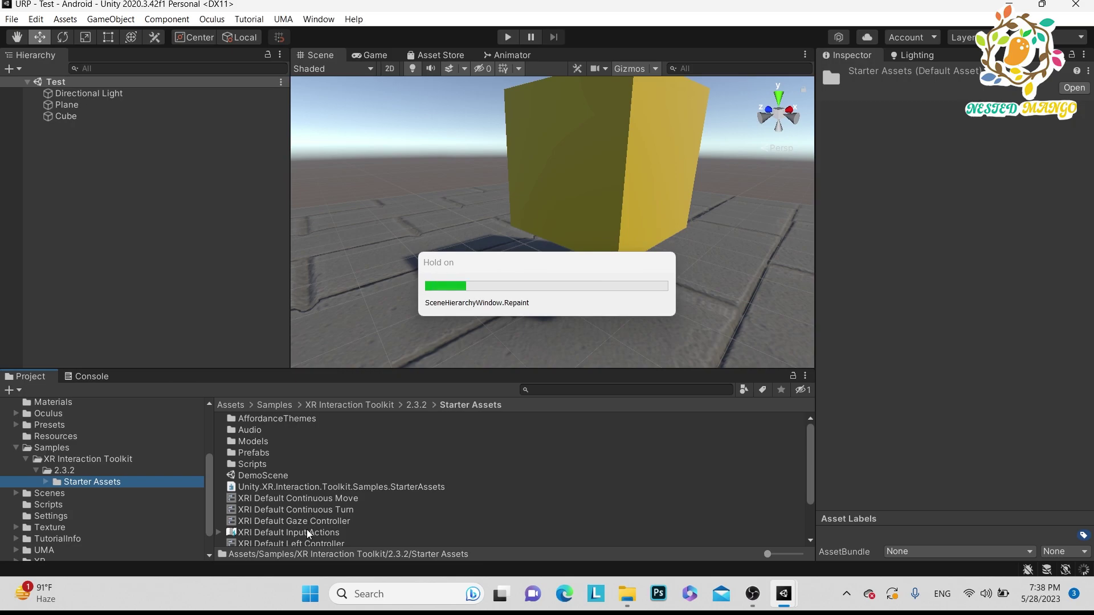
Step: Add the XRI Default Continuous Move and XRI Default Continuous Turn presets to the defaults of their action-based providers
scroll(306, 526, down, 3)
click(307, 526)
scroll(312, 496, up, 2)
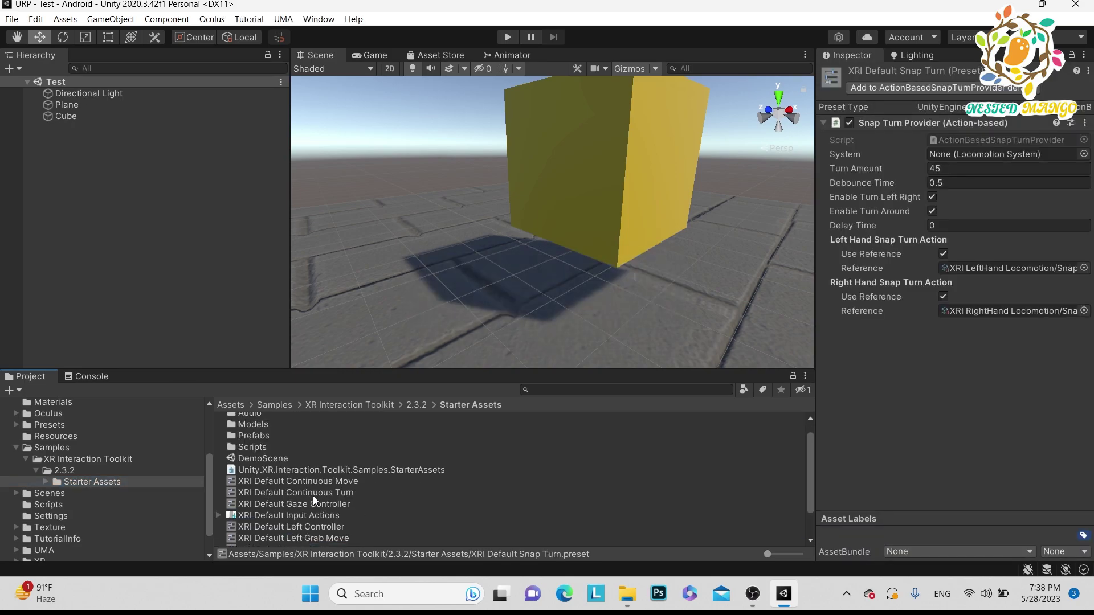
click(304, 484)
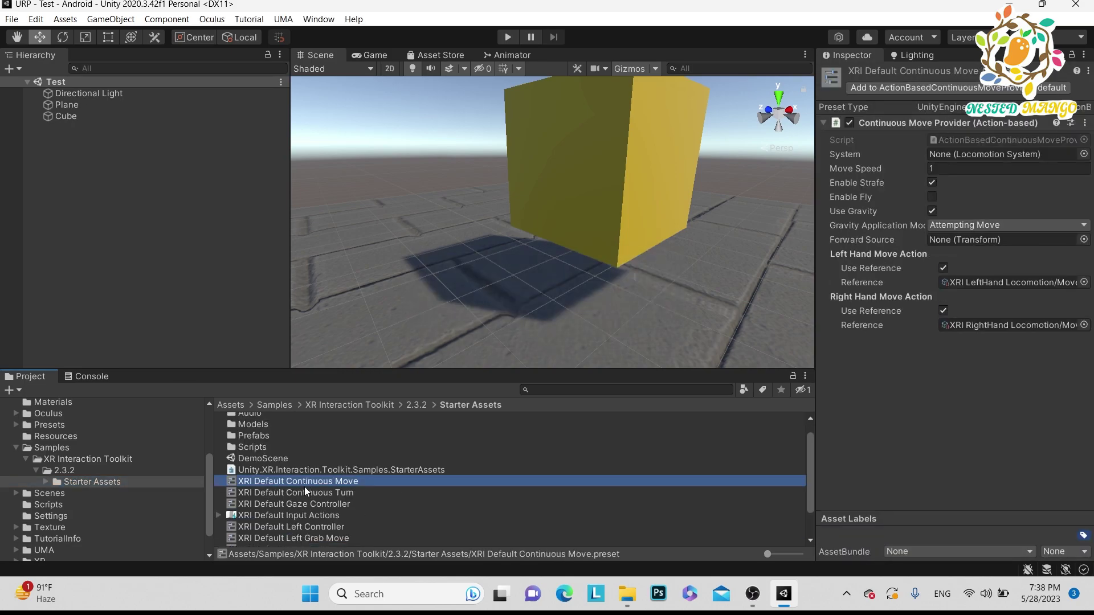
click(900, 88)
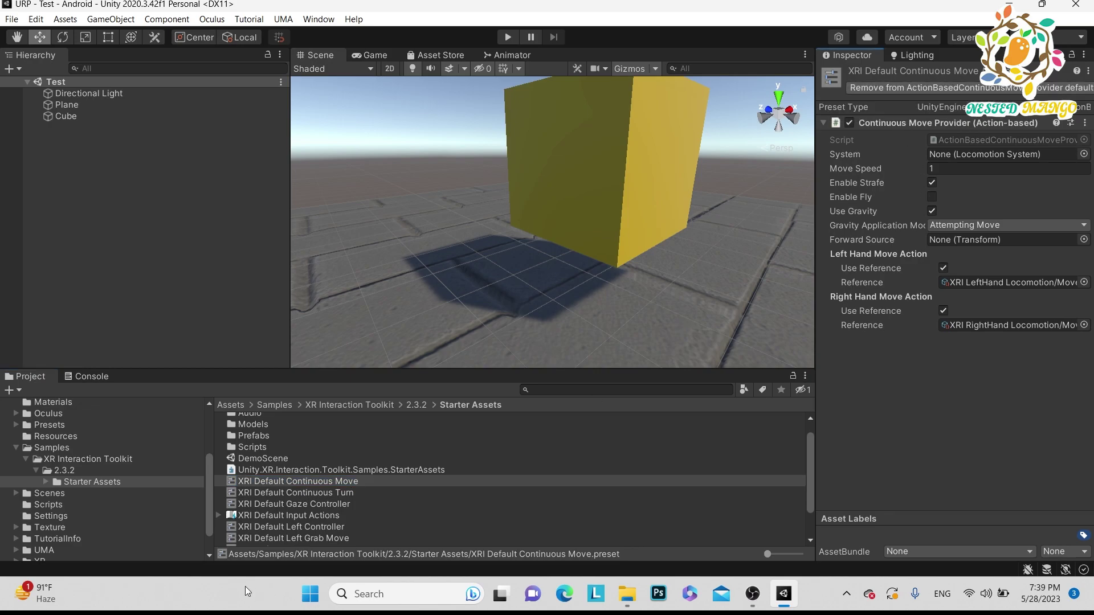
click(293, 494)
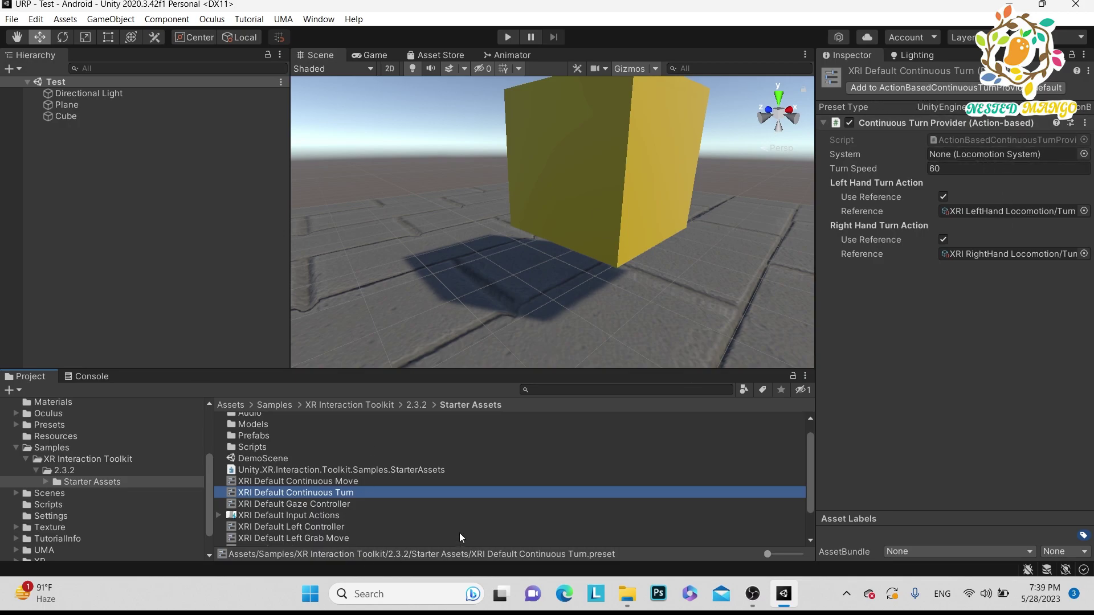
click(944, 88)
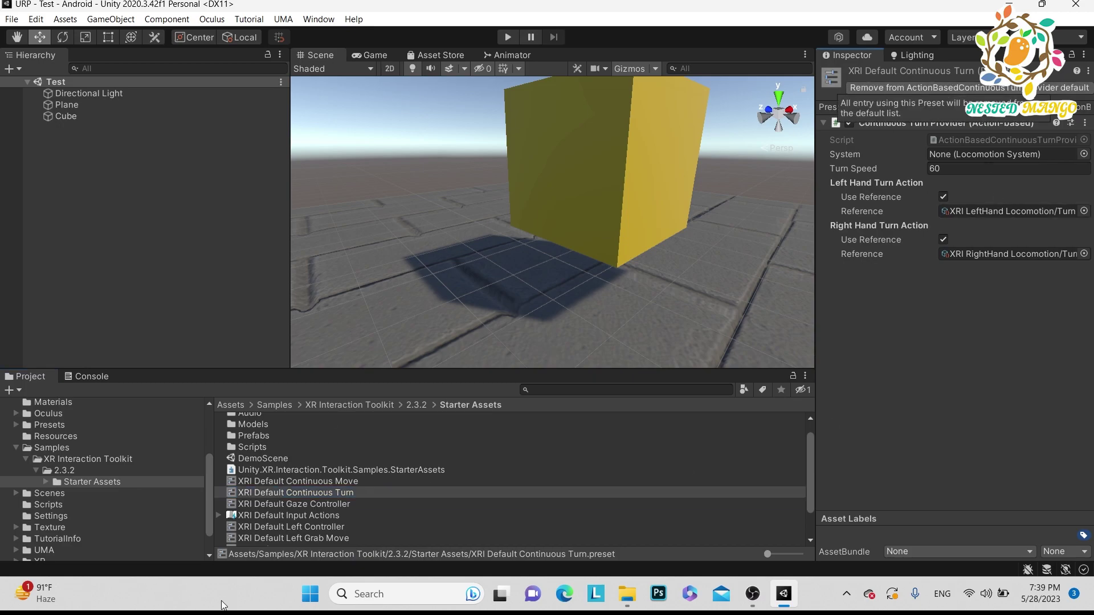
Step: Add the XRI Default Gaze Controller preset to the ActionBasedController defaults and look through the input actions, controller and grab move presets
click(308, 505)
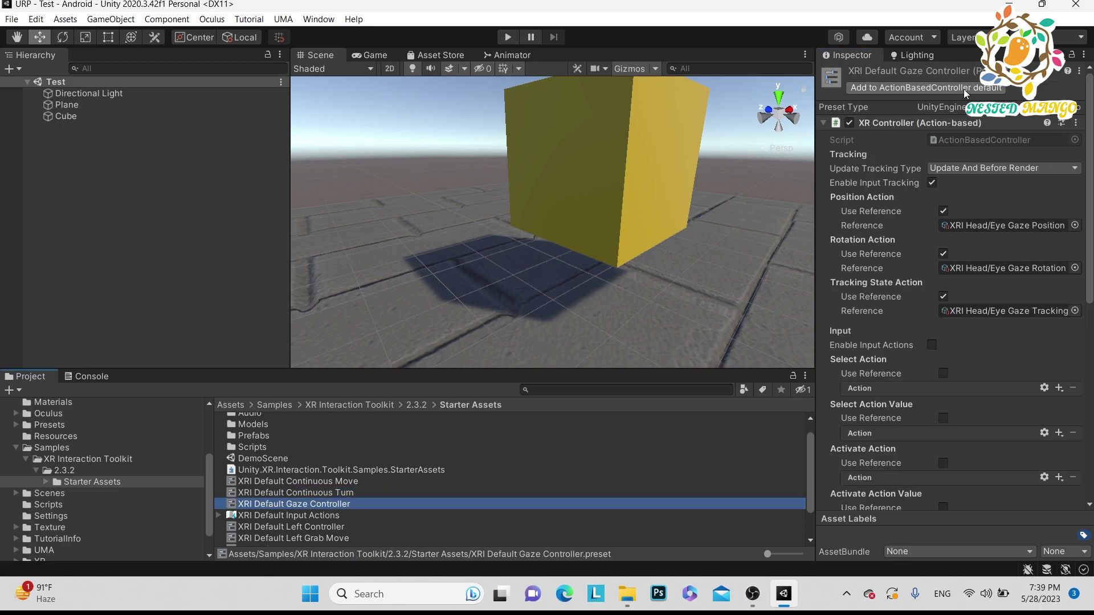
click(964, 92)
click(309, 526)
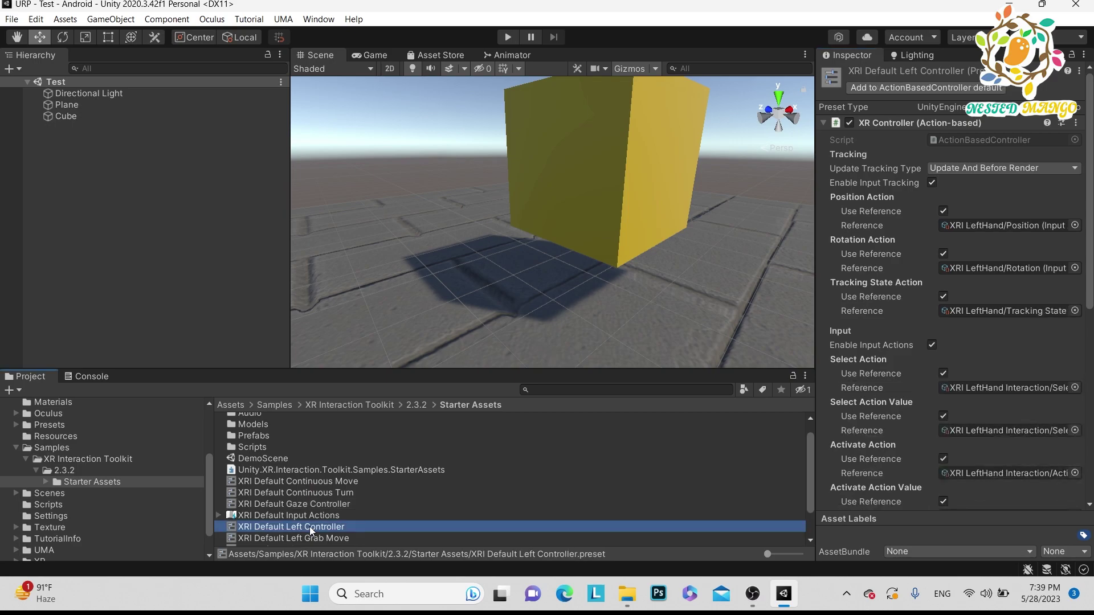
click(290, 519)
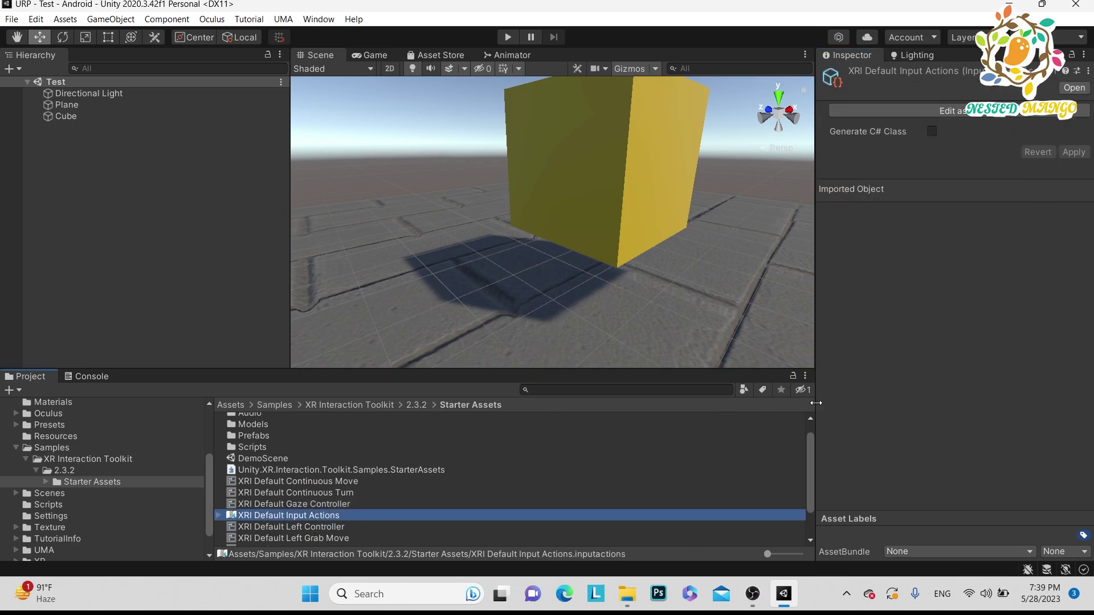
click(336, 527)
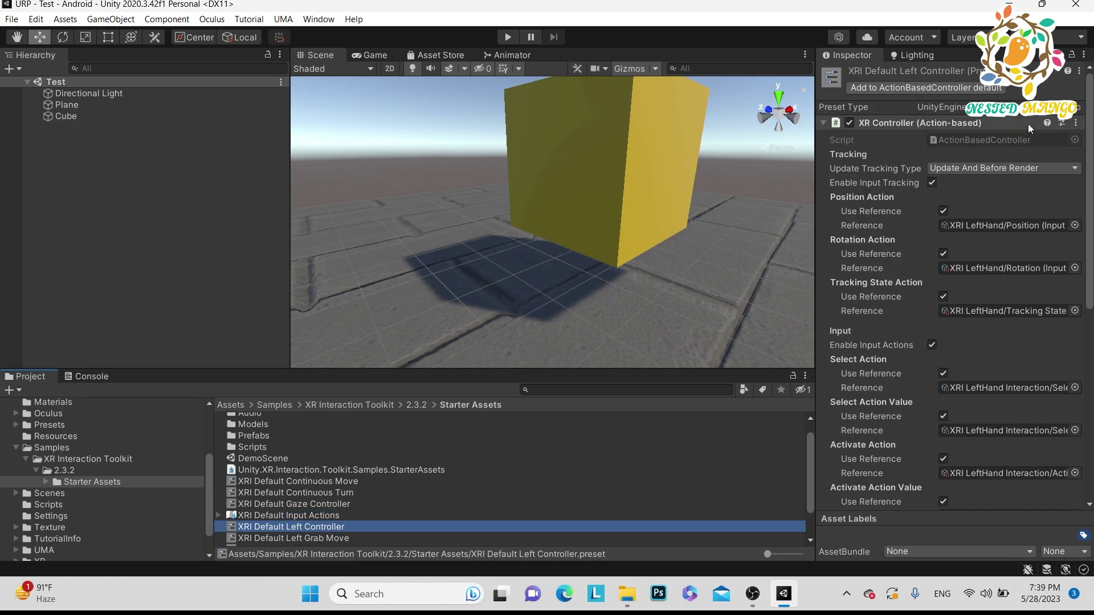
key(Down)
key(Down)
key(Down)
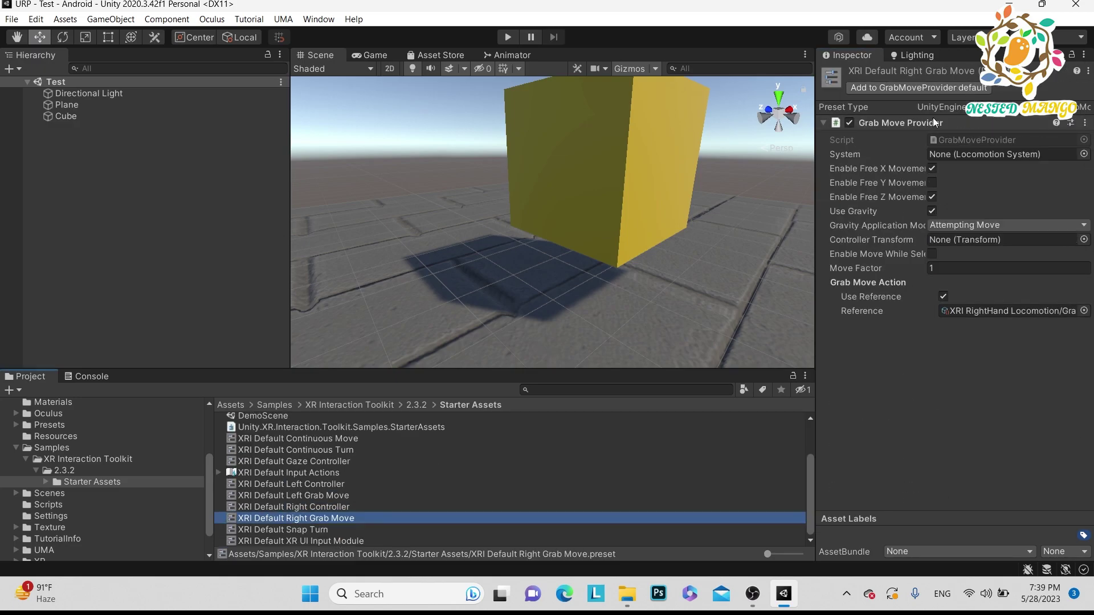
Step: Add the XRI Default Snap Turn and XRI Default XR UI Input Module presets to their component defaults
click(301, 532)
click(934, 87)
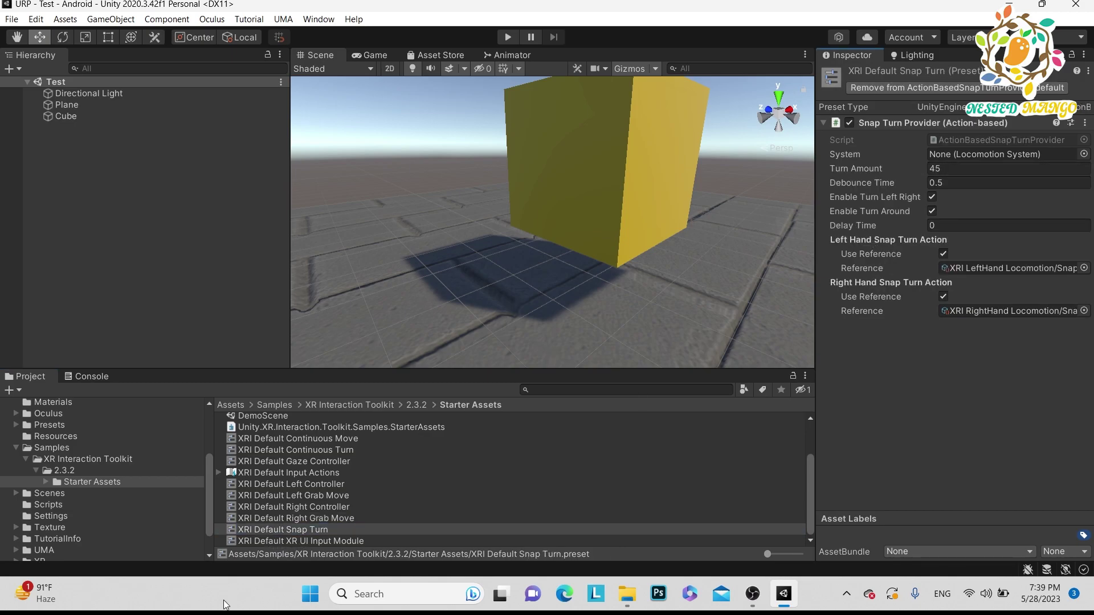
click(333, 541)
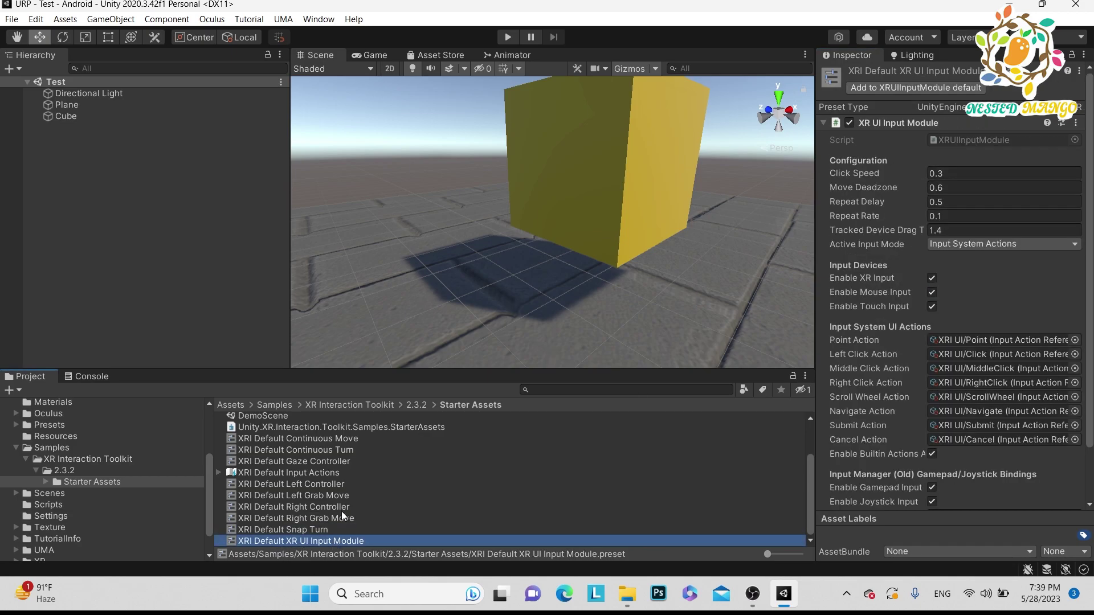
click(931, 87)
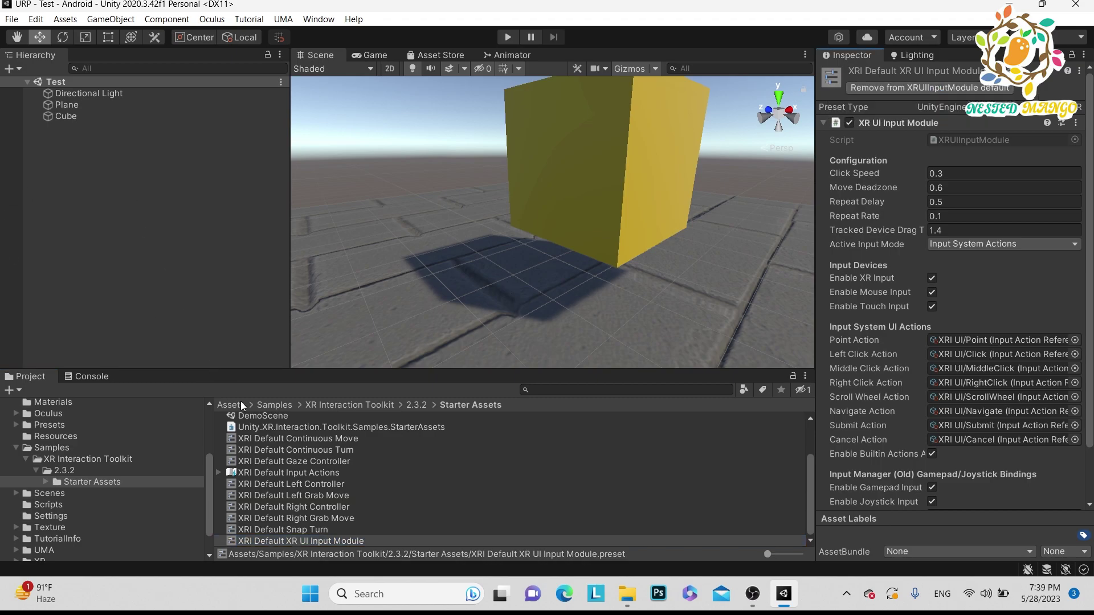
Step: Examine the head, left-hand and right-hand actions contained in the XRI Default Input Actions asset
scroll(285, 456, up, 3)
scroll(272, 490, down, 2)
click(227, 489)
click(219, 489)
scroll(314, 512, down, 4)
scroll(328, 508, down, 12)
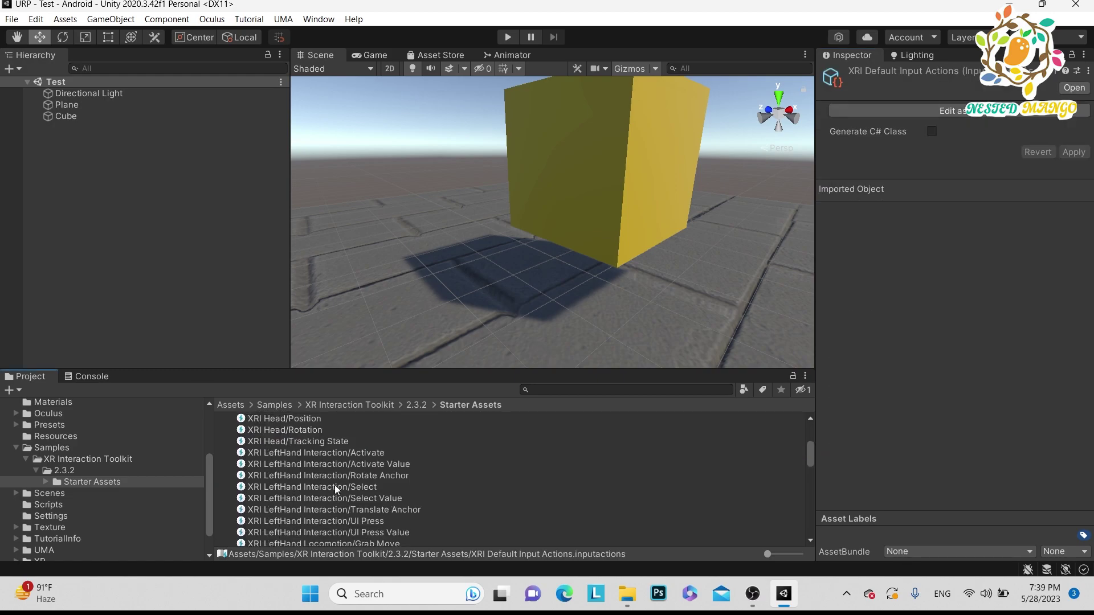
scroll(337, 487, up, 10)
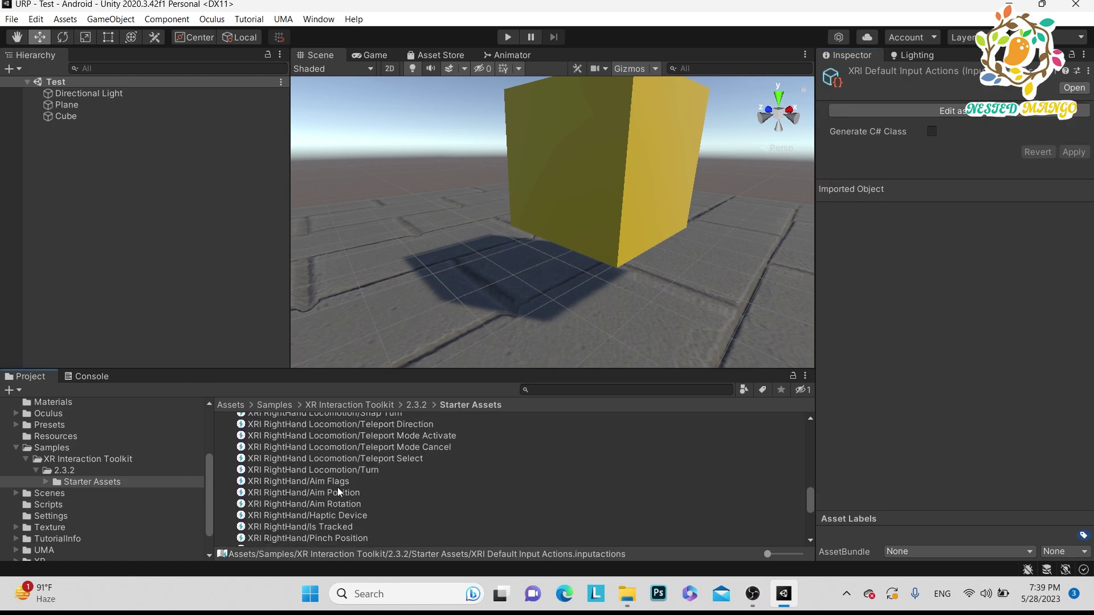
scroll(292, 462, up, 8)
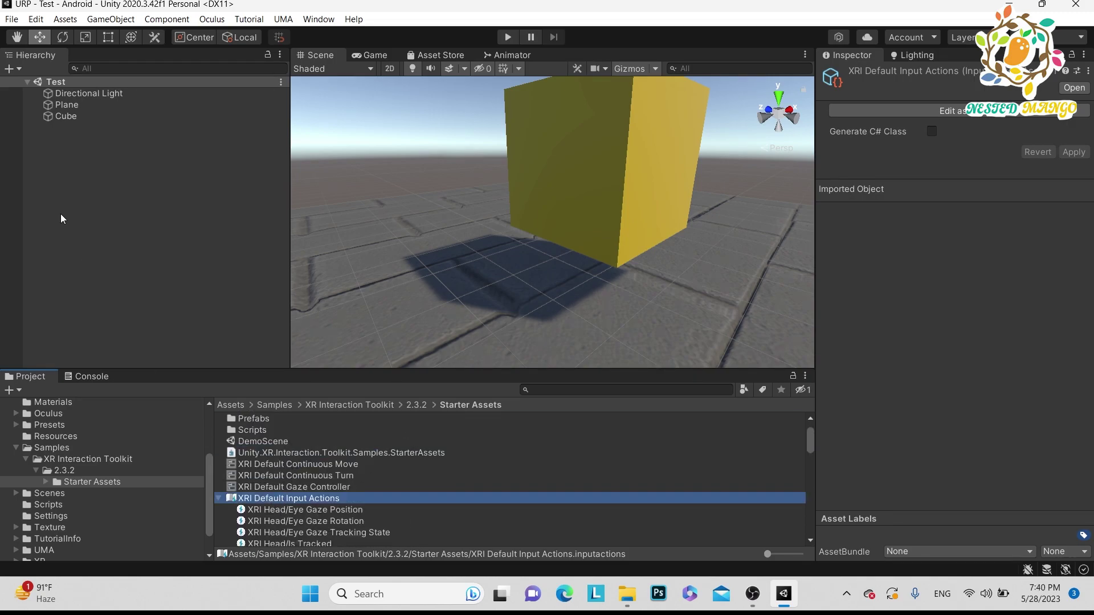
Step: Add an XR Origin (VR) to the Test scene's hierarchy and select it
click(71, 196)
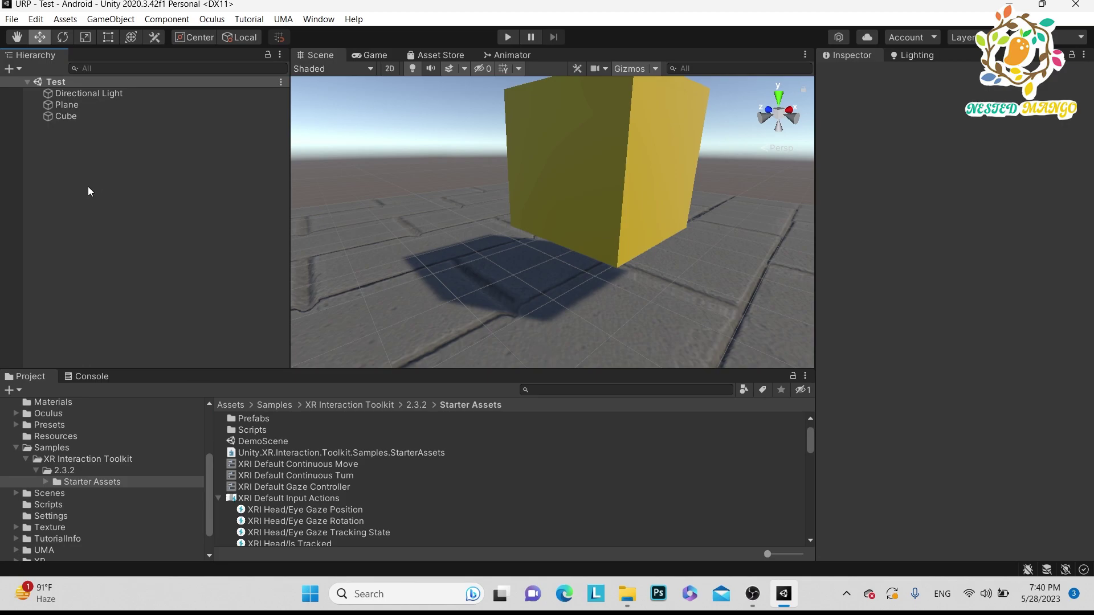
right_click(88, 191)
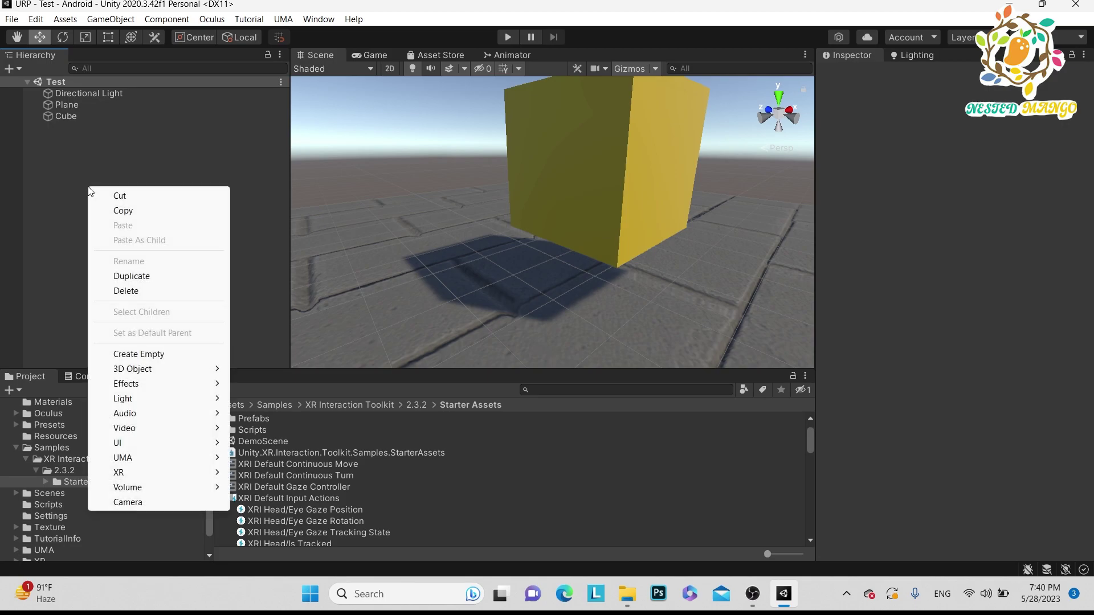
mouse_move(135, 473)
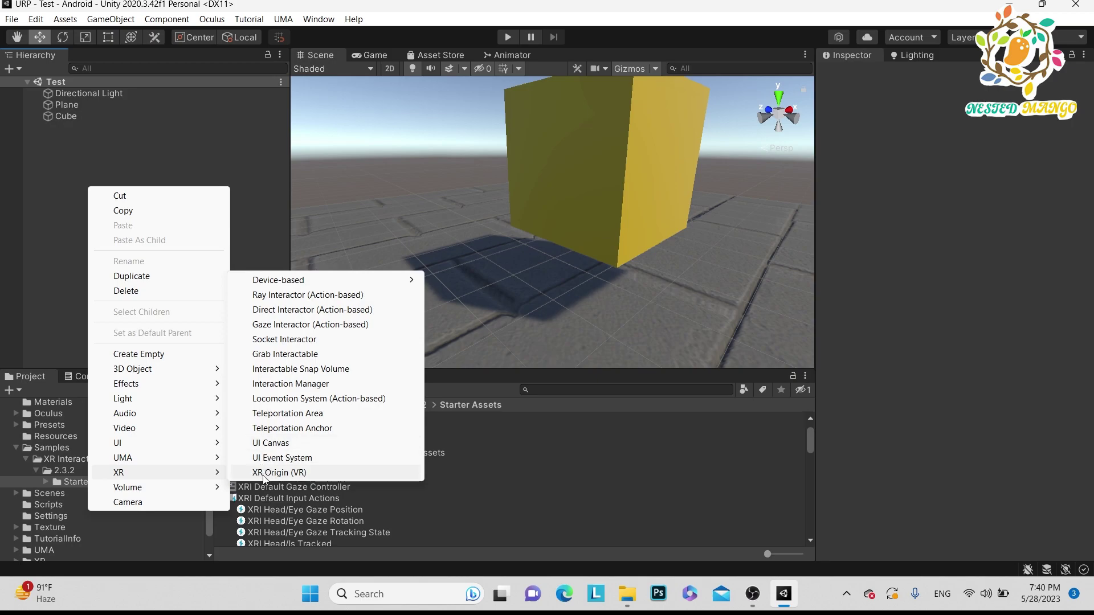
click(294, 476)
click(180, 245)
click(80, 127)
click(80, 140)
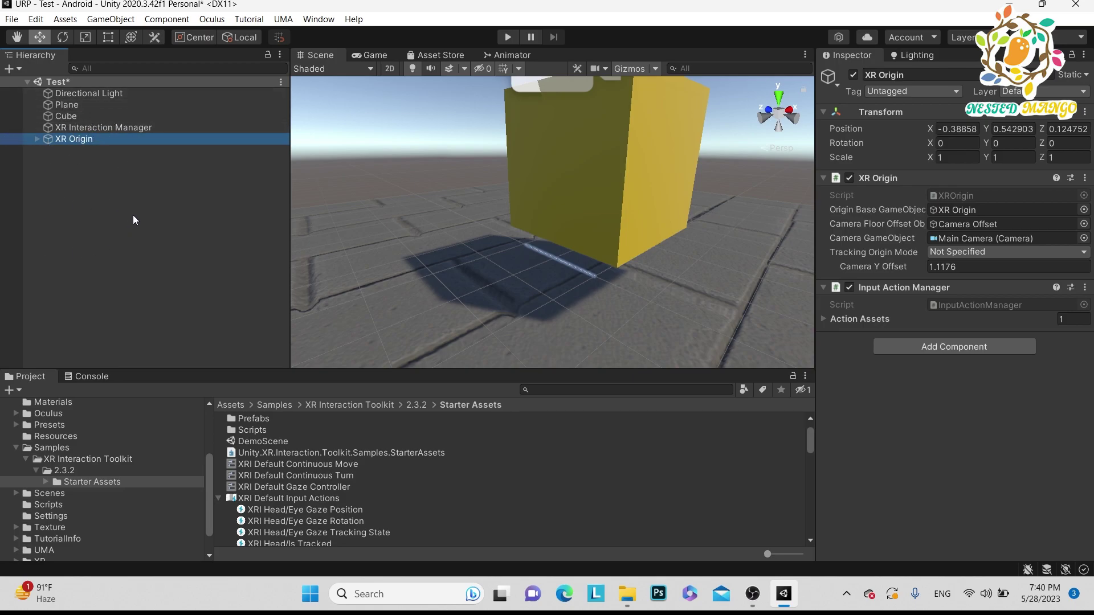
Step: Move the XR Origin along the X axis to -0.985, beside the cube, after checking its Tracking Origin Mode options
double_click(72, 142)
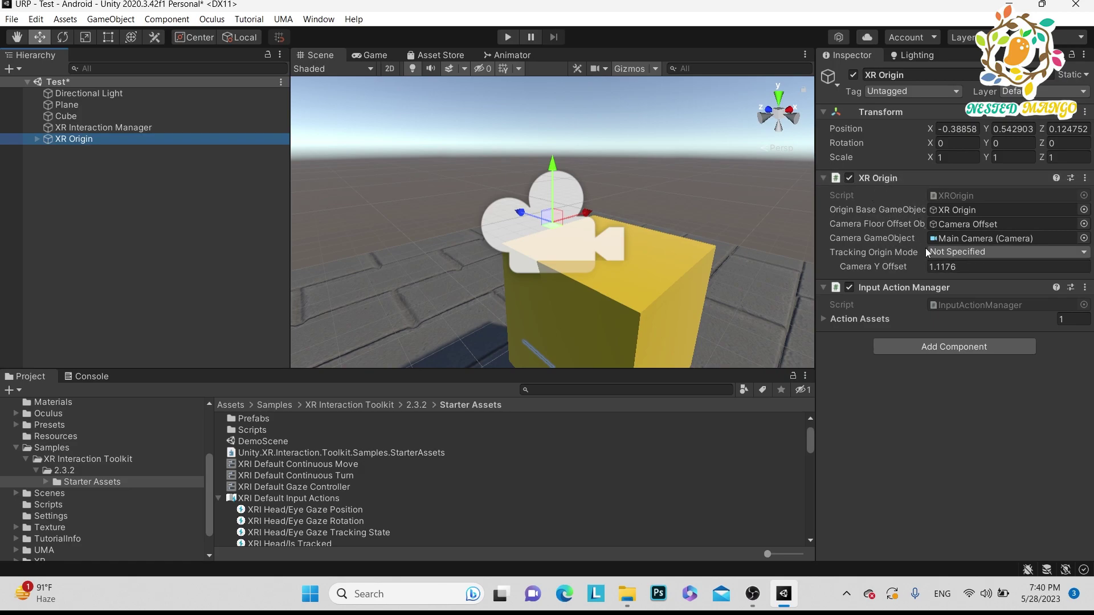
click(962, 253)
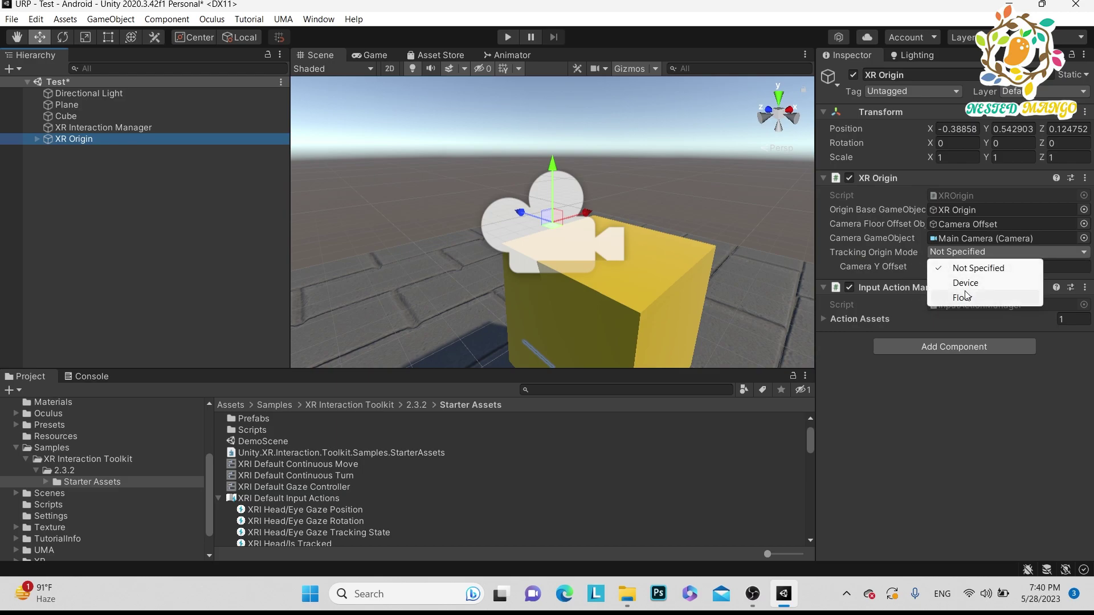
click(900, 303)
alt+scroll(603, 220, down, 4)
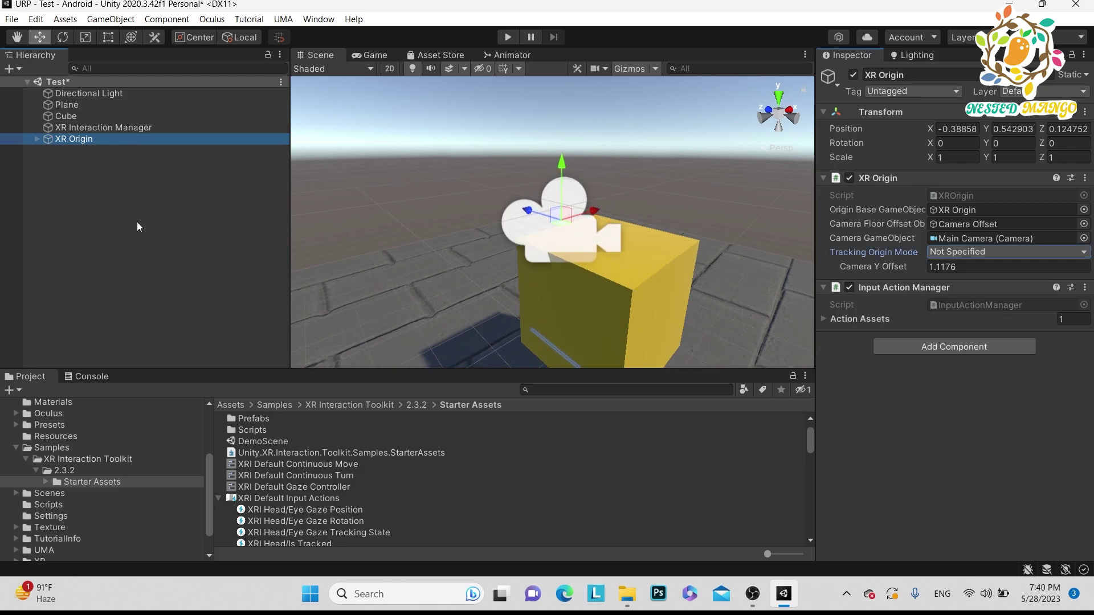
alt+scroll(520, 288, up, 4)
alt+drag(475, 275, 614, 230)
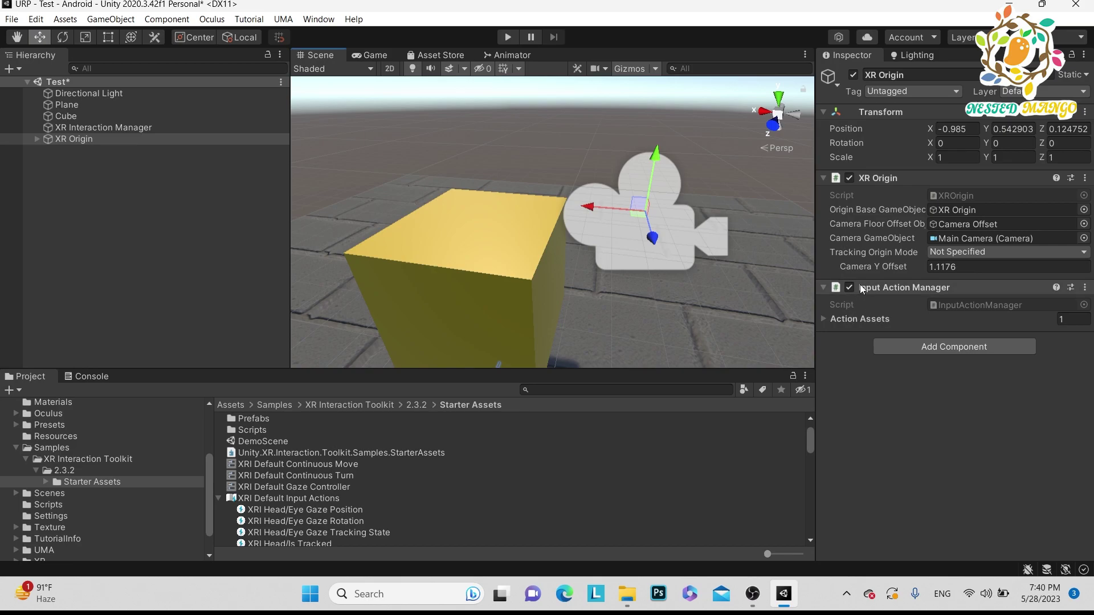
Step: Check the action asset assigned in the XR Origin's Input Action Manager and save the Test scene
click(827, 319)
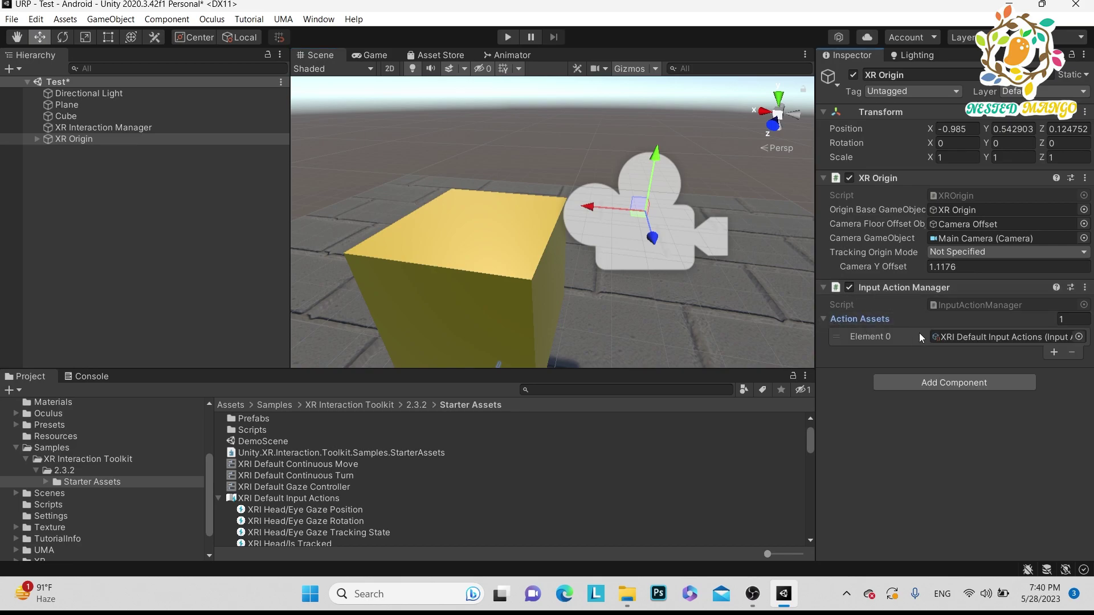
click(954, 337)
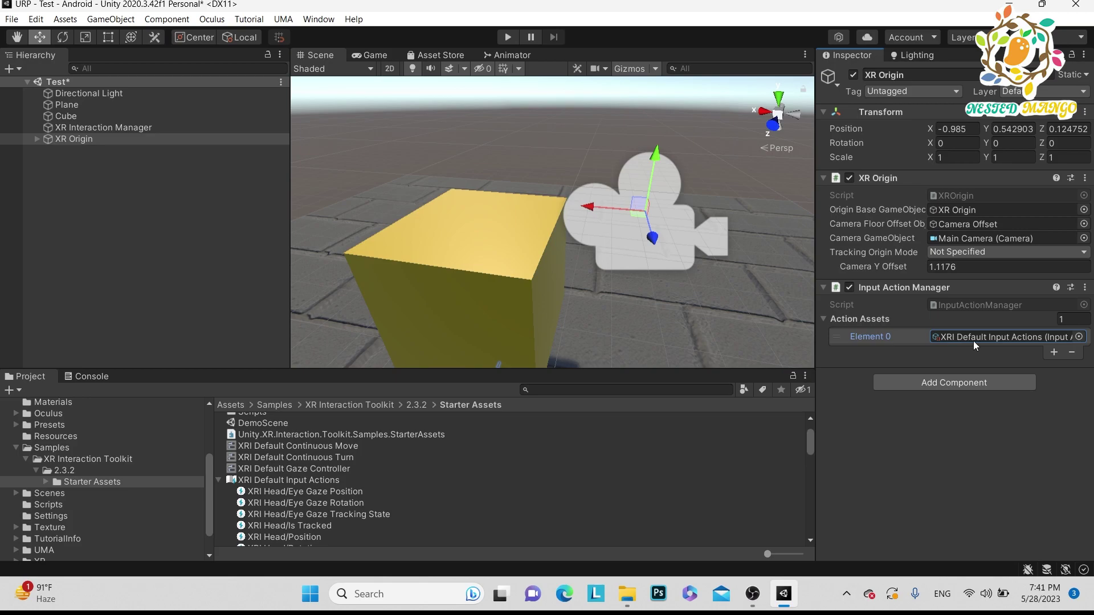
key(ctrl+s)
Step: Add a Character Controller component to the XR Origin
click(901, 381)
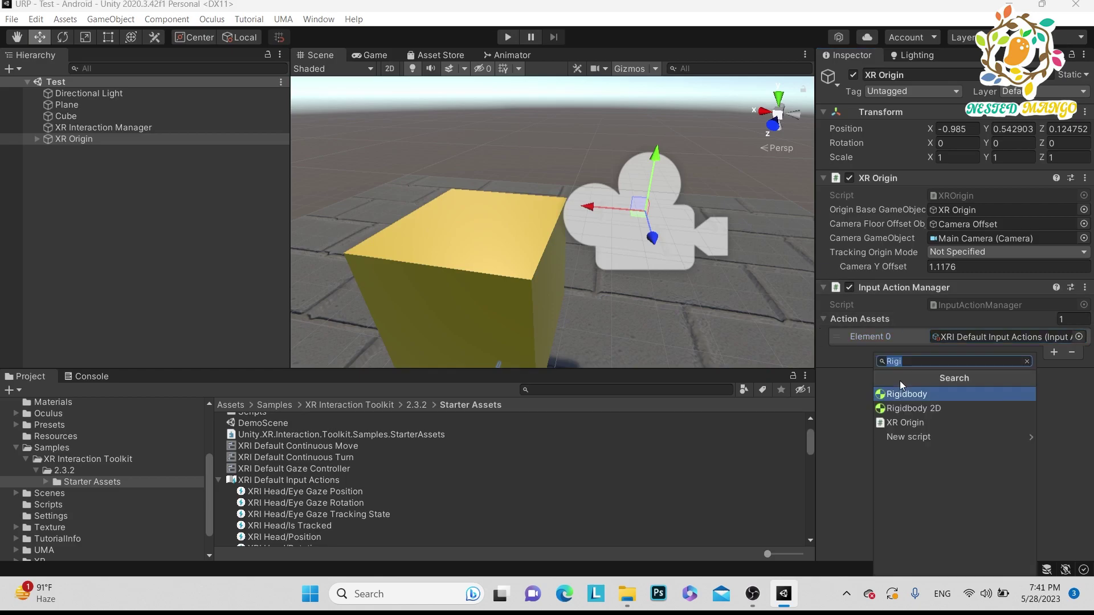
text(Cha)
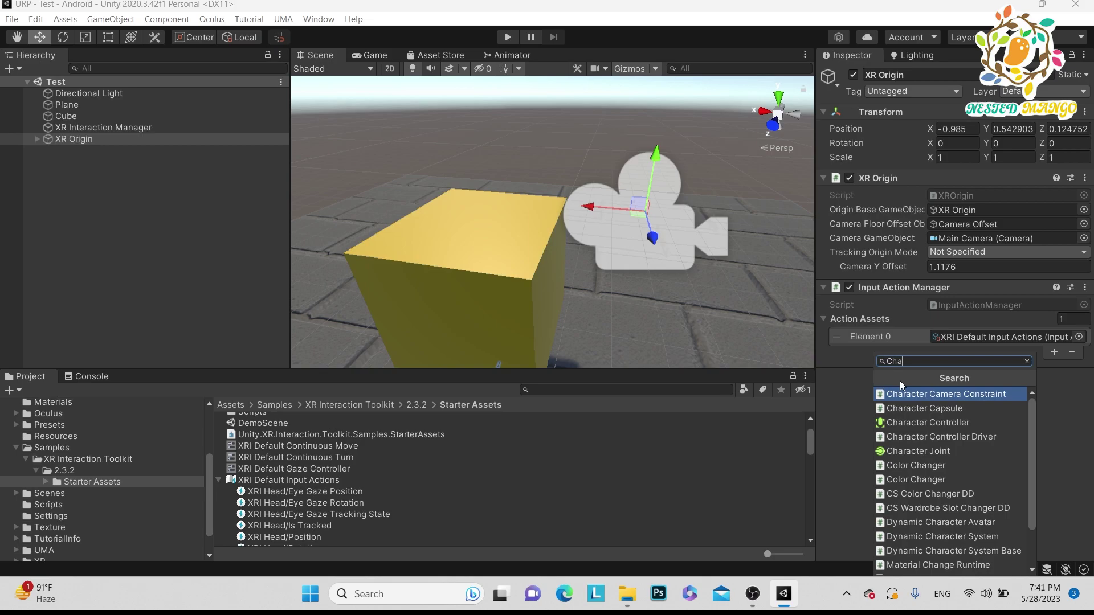
text(rac)
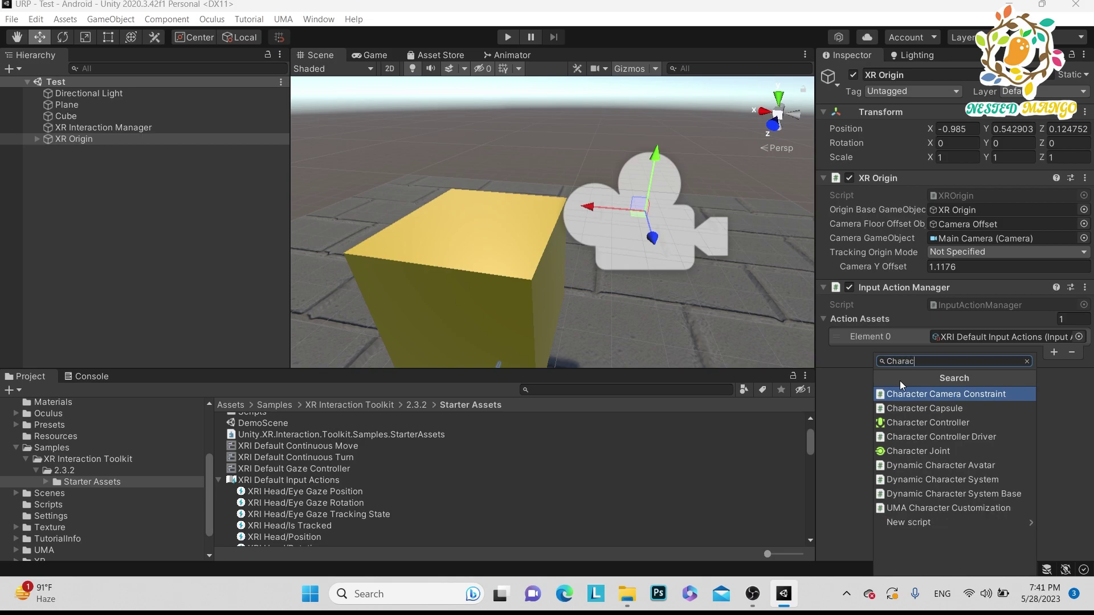
click(936, 423)
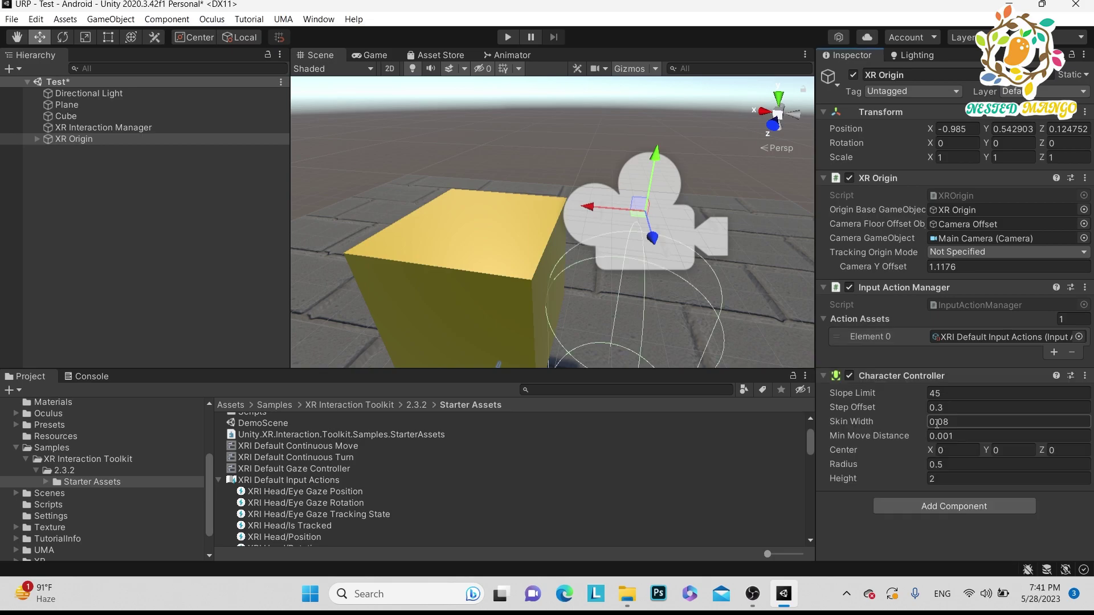
Step: Set the Character Controller's height to 0.8 and lower the XR Origin to Y 0.55
scroll(581, 228, down, 4)
alt+drag(535, 267, 572, 260)
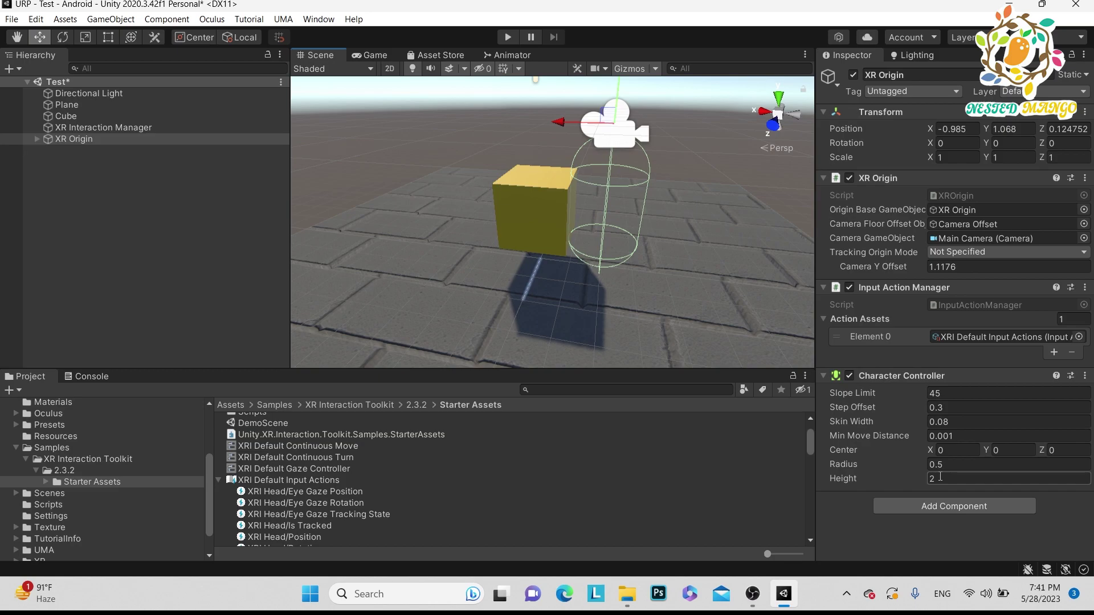
click(942, 478)
text(0.8)
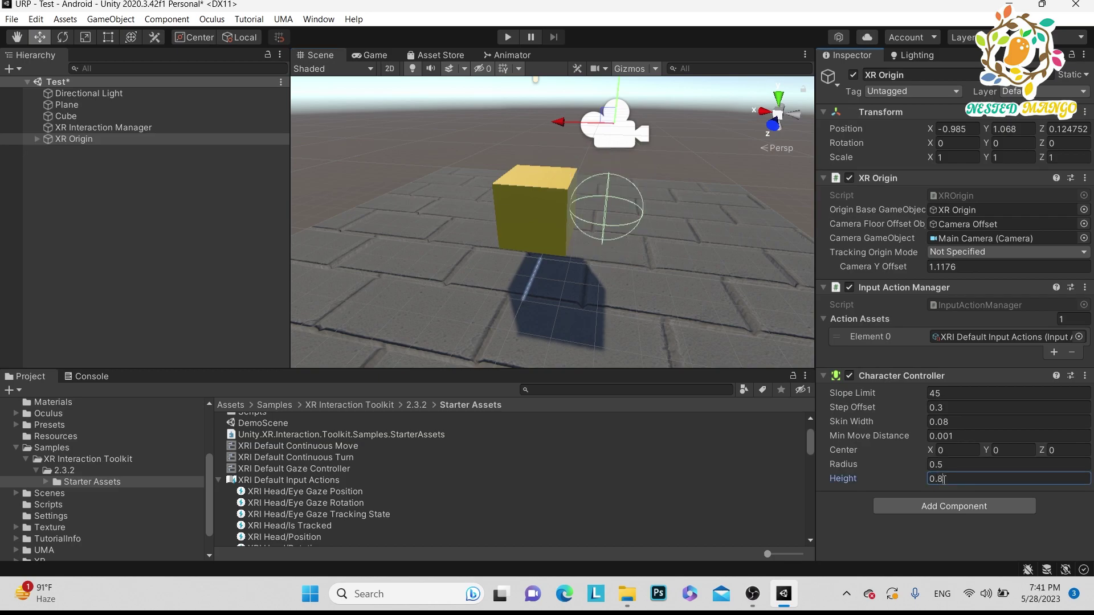
key(Return)
Step: Try a Character Controller radius of 1, set it back to 0.5 and save the Test scene
click(951, 470)
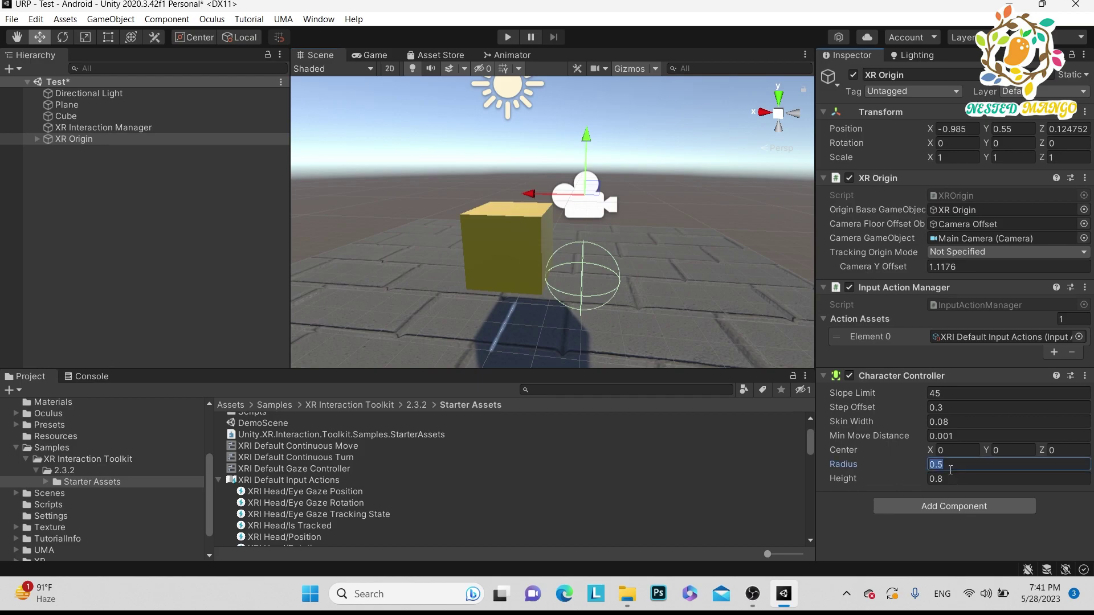
text(1)
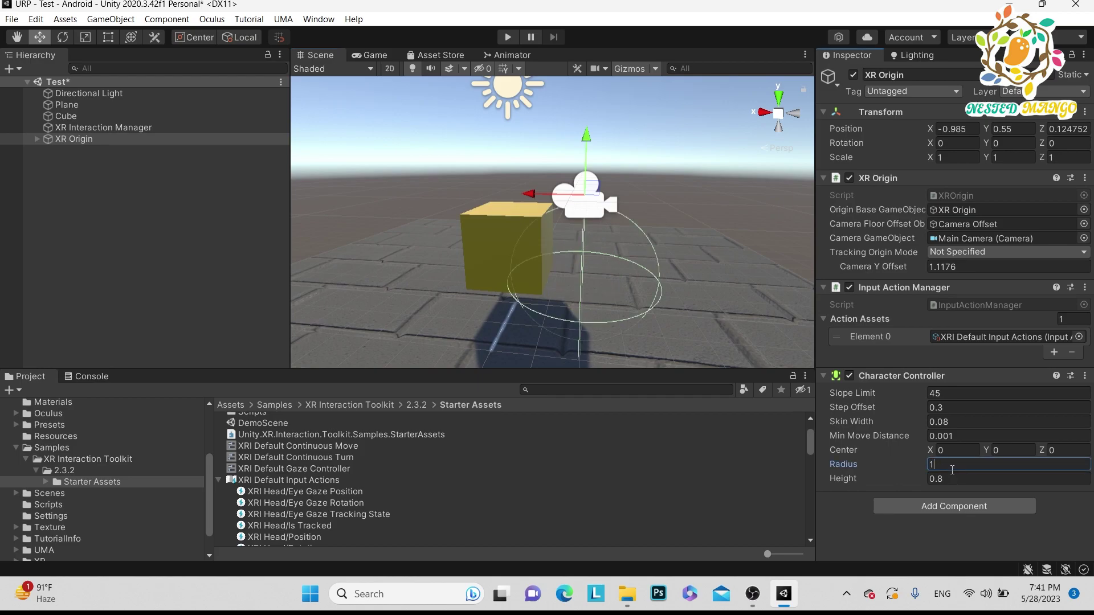
key(BackSpace)
text(0.5)
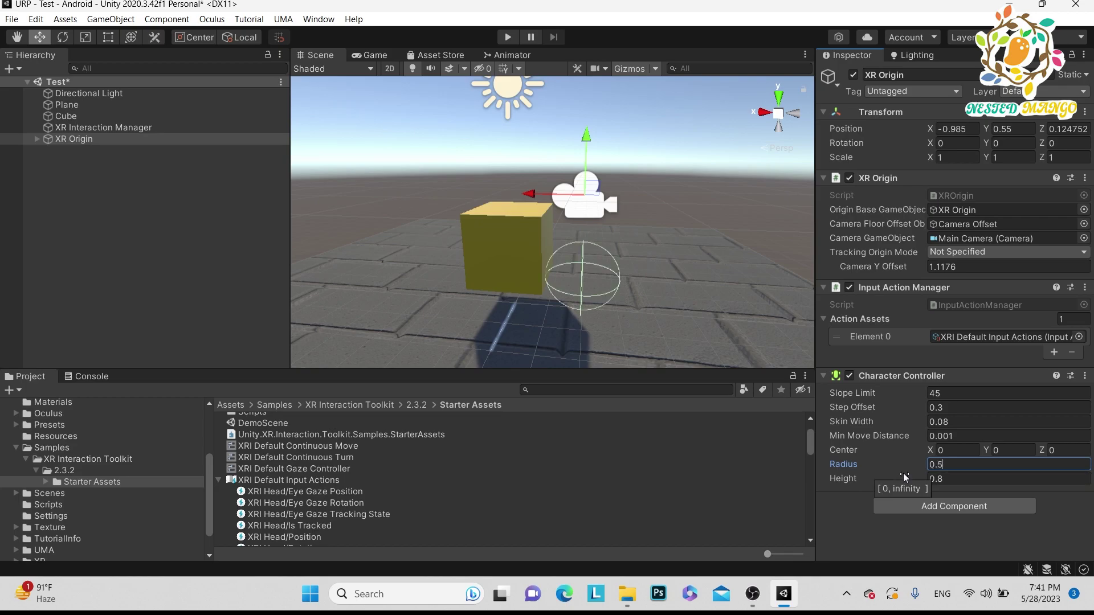
key(ctrl+s)
Step: Check the scenes in the build and the Android platform options in the Build Settings
scroll(545, 264, up, 2)
alt+drag(546, 265, 464, 232)
alt+drag(599, 278, 656, 250)
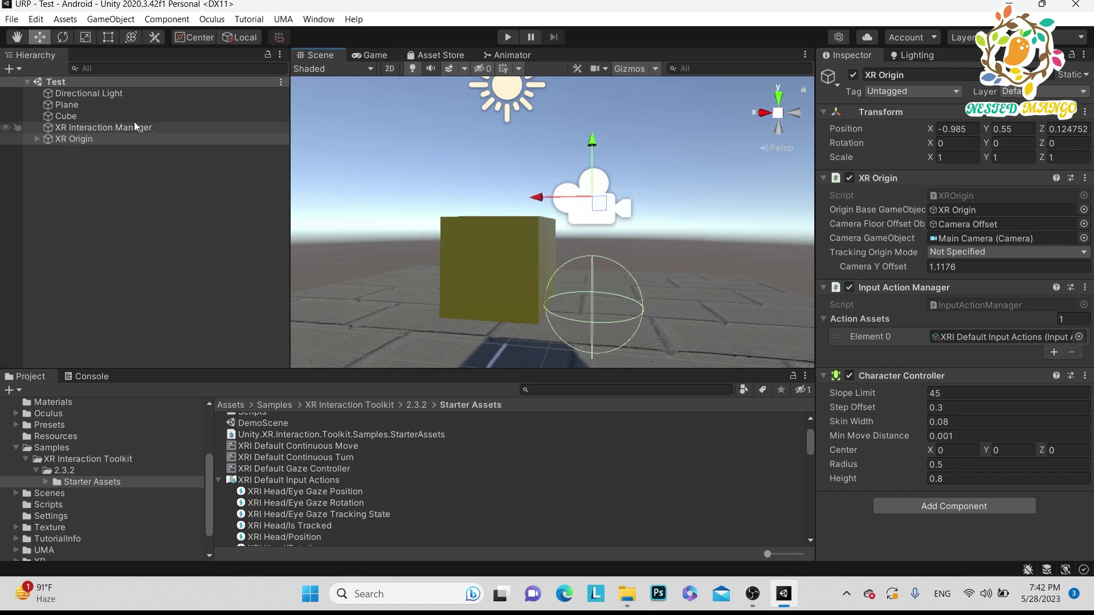
click(12, 19)
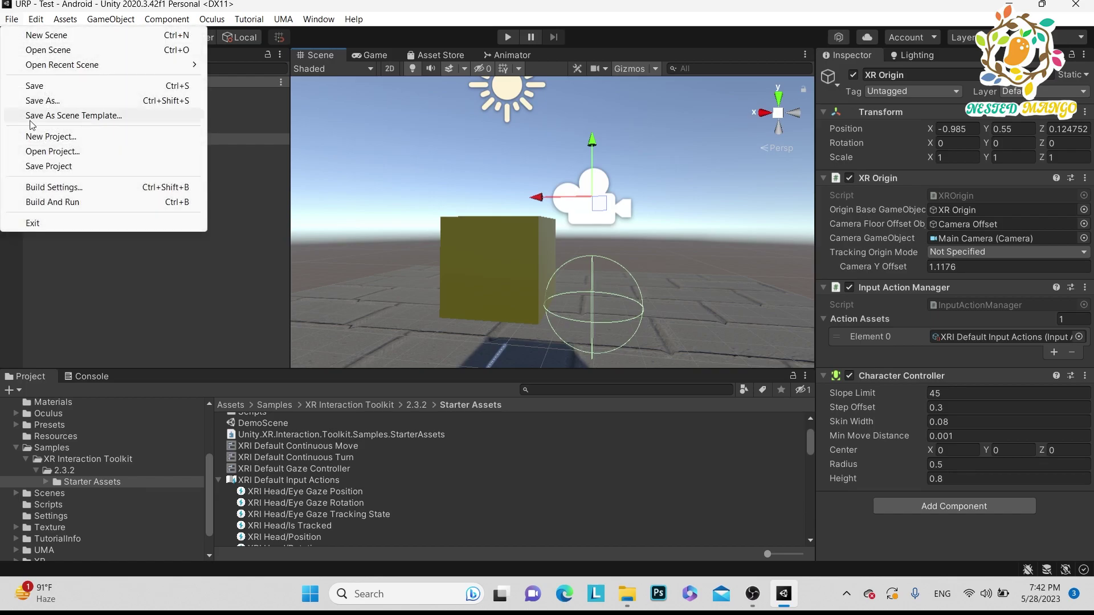
click(51, 187)
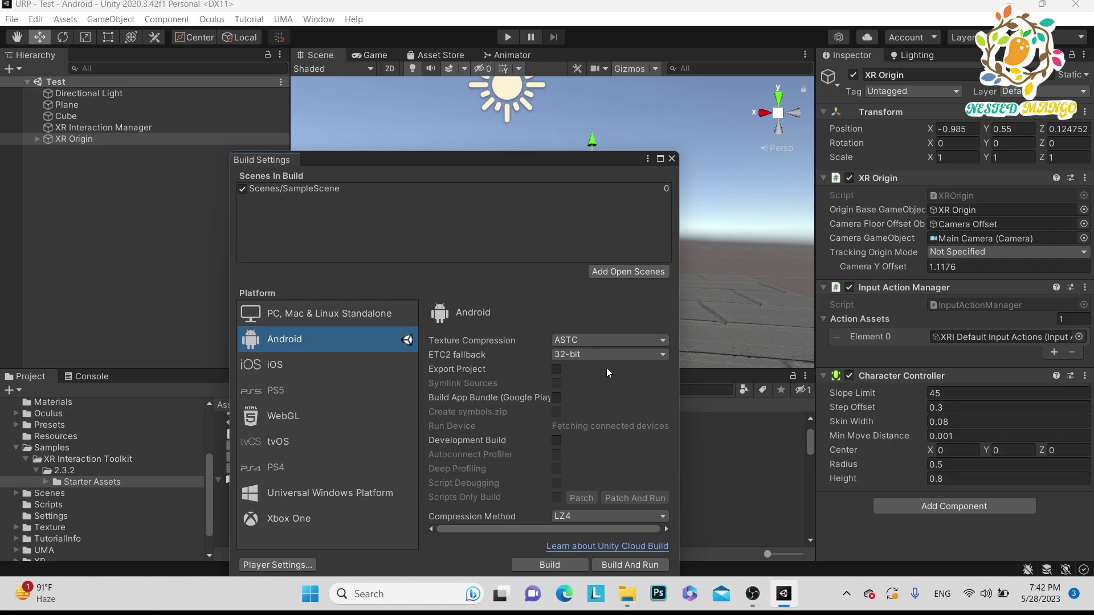
click(672, 158)
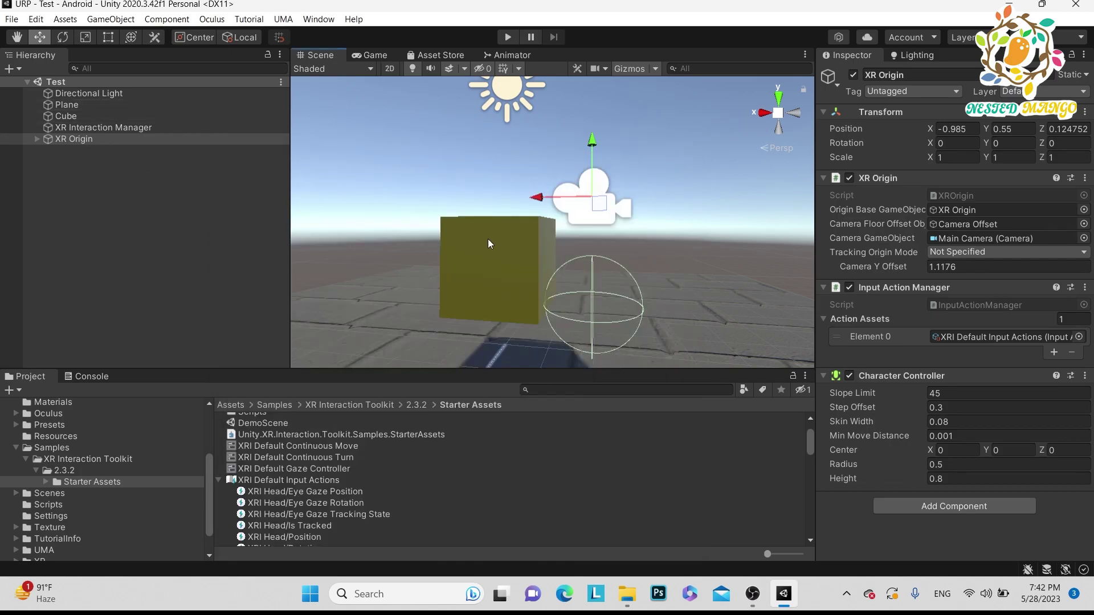
Step: Move the XR Origin near the cube to X -0.719 and Z 1.217
click(93, 140)
alt+drag(727, 299, 655, 306)
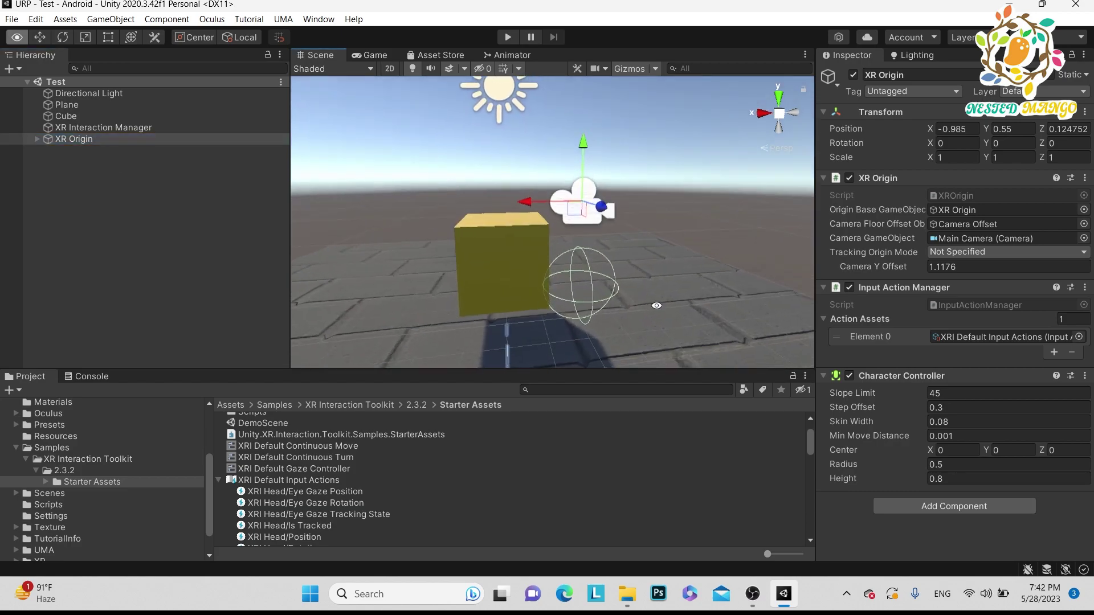
drag(601, 207, 629, 219)
alt+drag(505, 219, 686, 271)
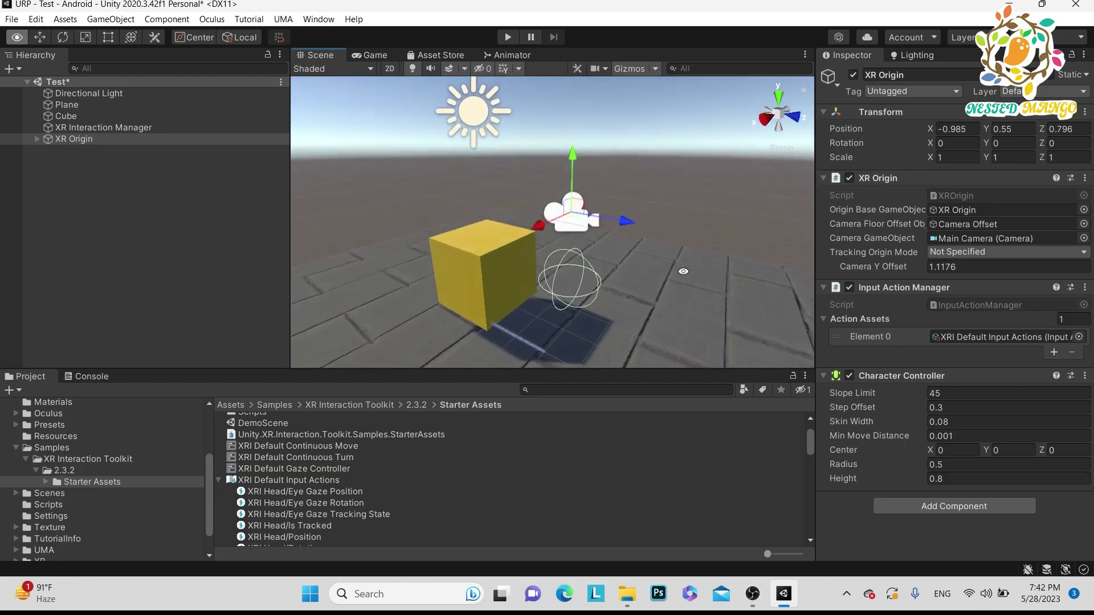
mouse_move(548, 232)
mouse_down()
mouse_move(658, 148)
mouse_move(534, 240)
mouse_up()
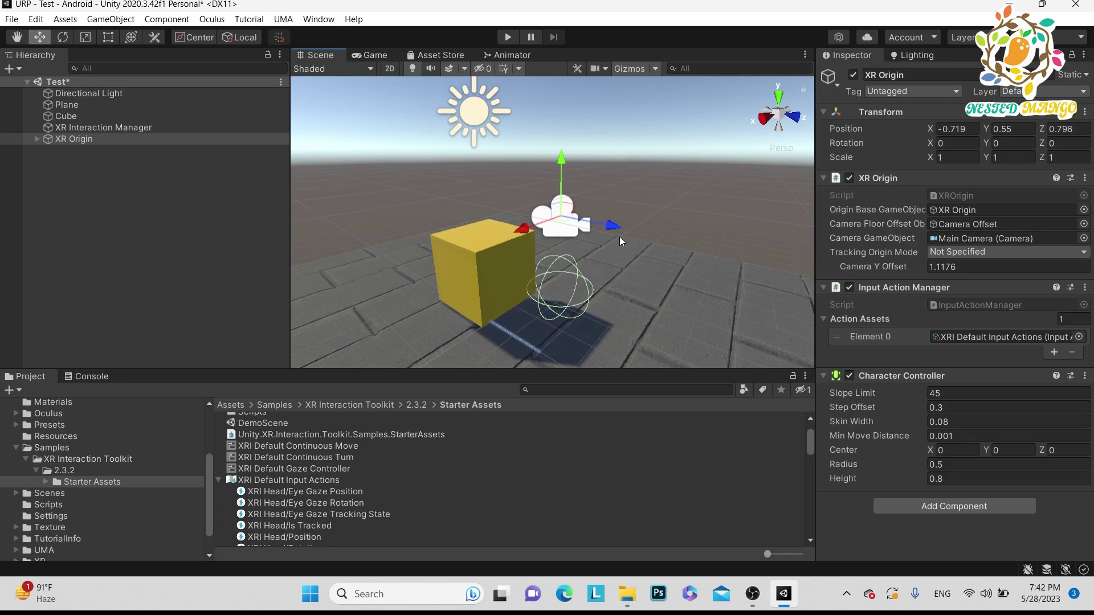
drag(613, 229, 637, 235)
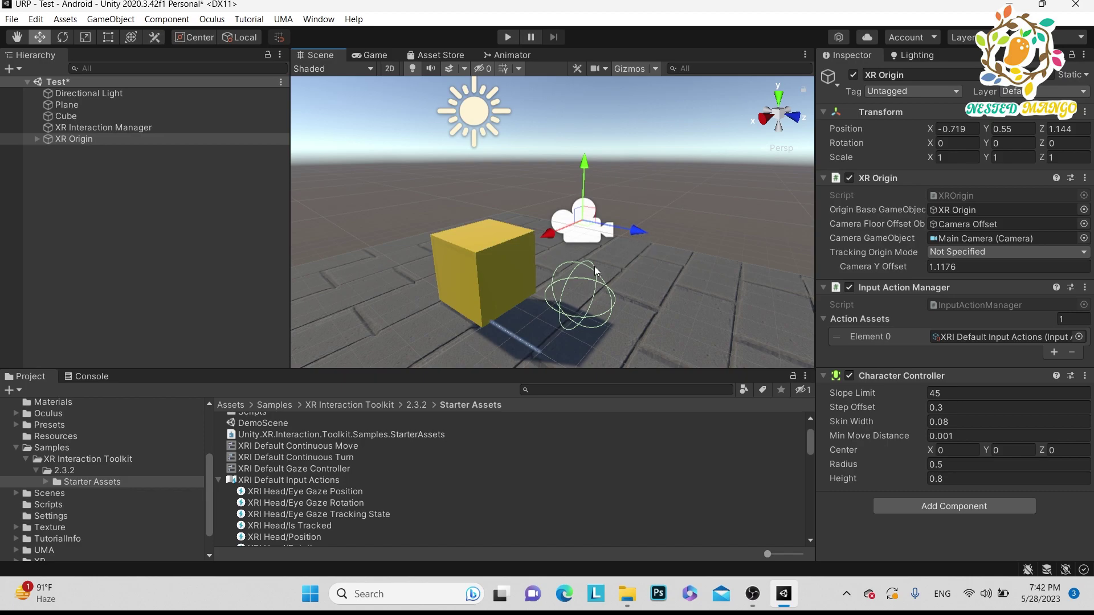
drag(629, 232, 635, 236)
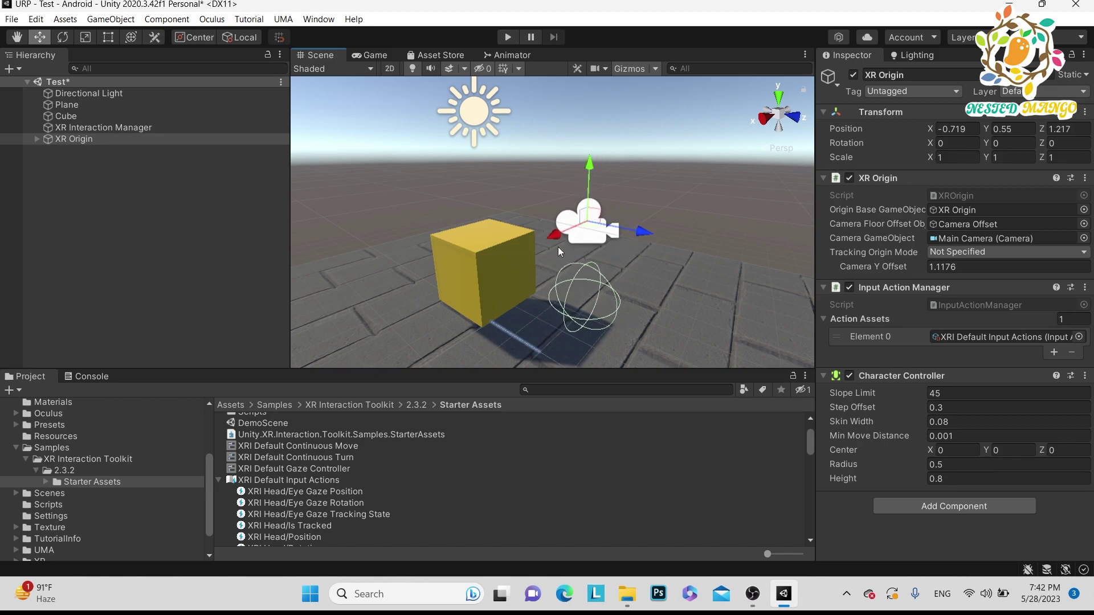
Step: Adjust the XR Origin's position beside the cube to X -0.67, Y 0.54 and Z 0.88
alt+drag(517, 227, 630, 207)
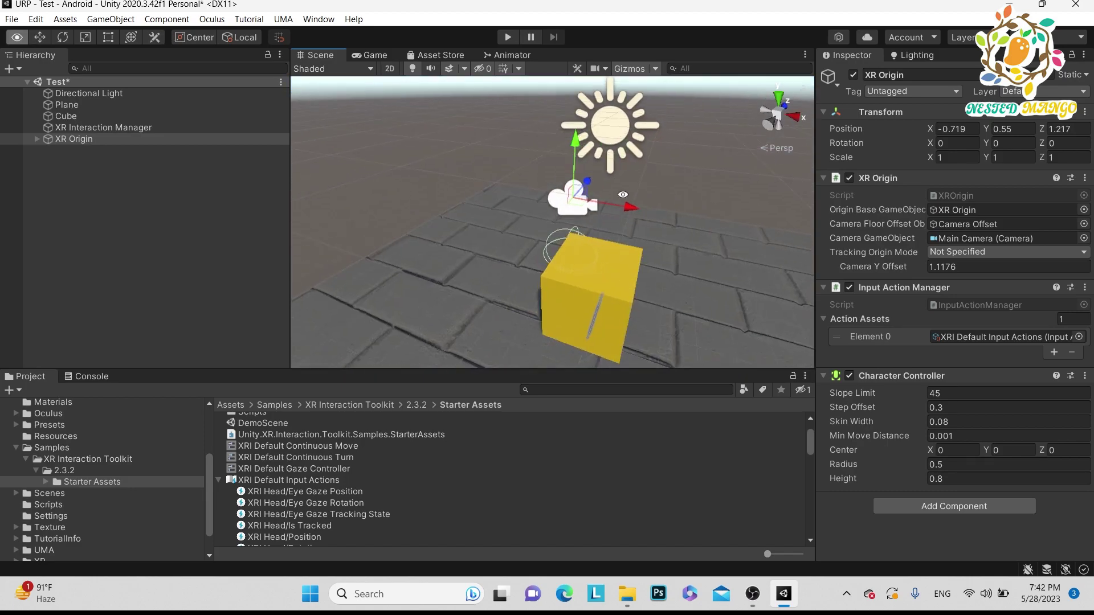
alt+drag(548, 224, 523, 228)
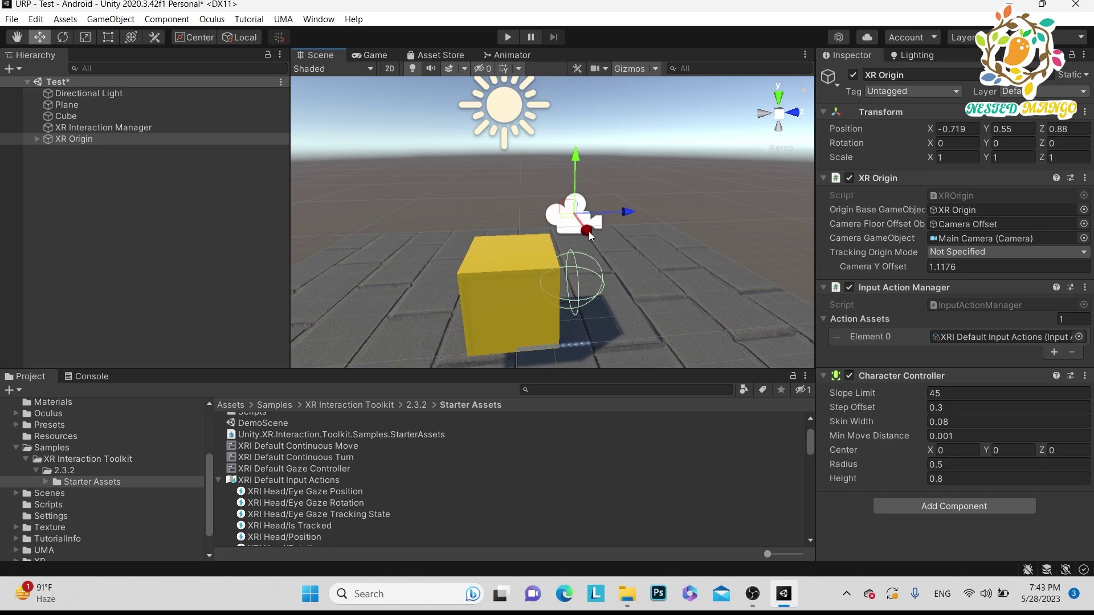
drag(586, 231, 589, 233)
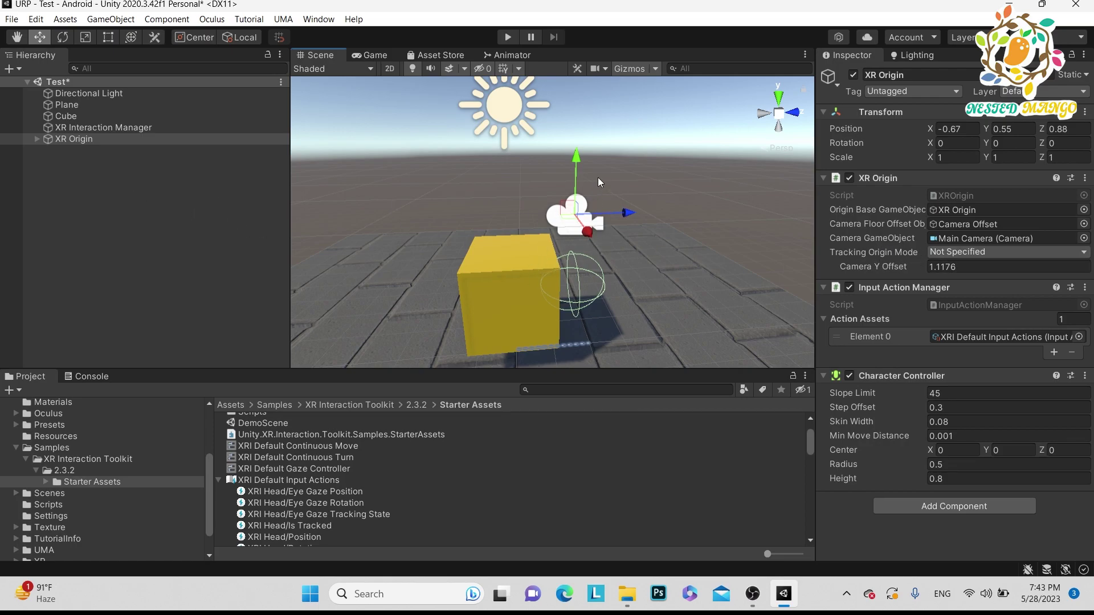
mouse_move(579, 166)
mouse_down()
mouse_move(575, 178)
mouse_move(579, 162)
mouse_up()
Step: Set the XR Origin's Tracking Origin Mode to Floor and save the Test scene
click(963, 255)
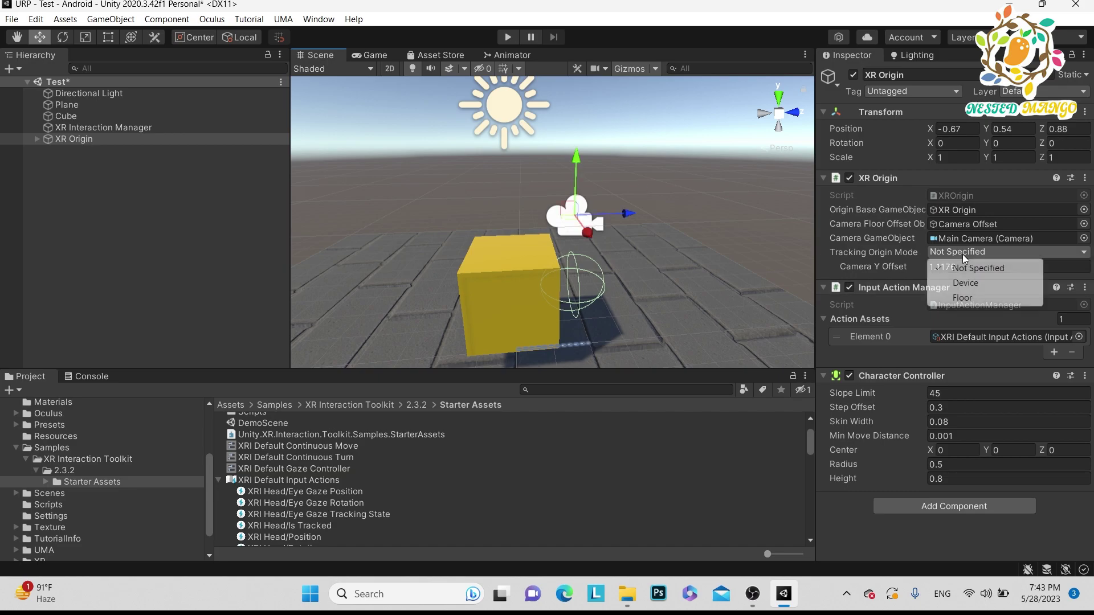
click(963, 298)
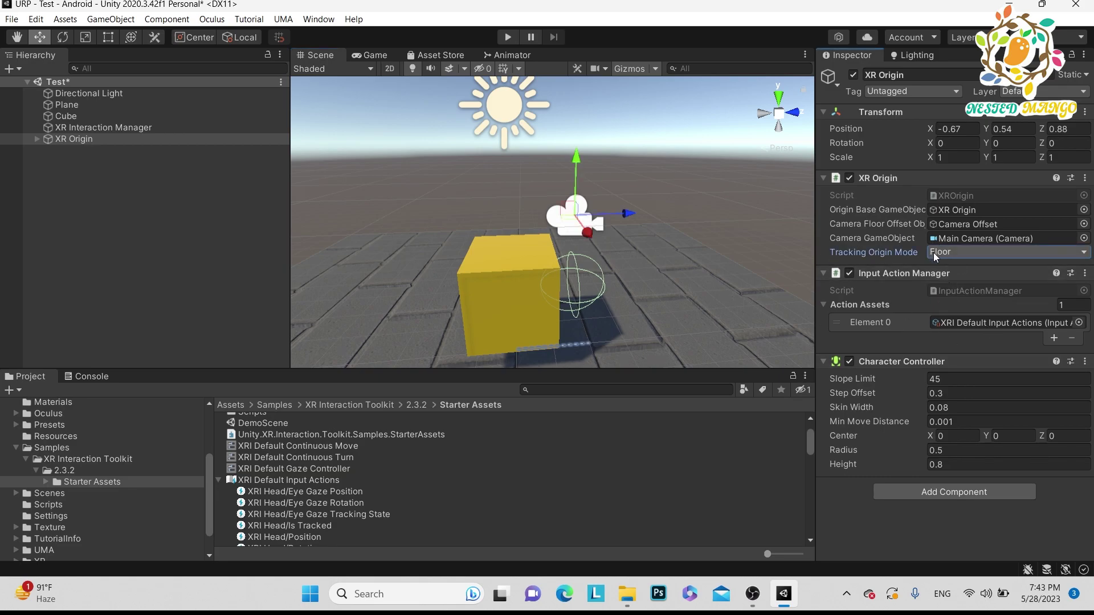
key(ctrl+s)
Step: Expand the XR Origin and its Camera Offset, and inspect the Main Camera, LeftHand Controller and RightHand Controller
click(75, 141)
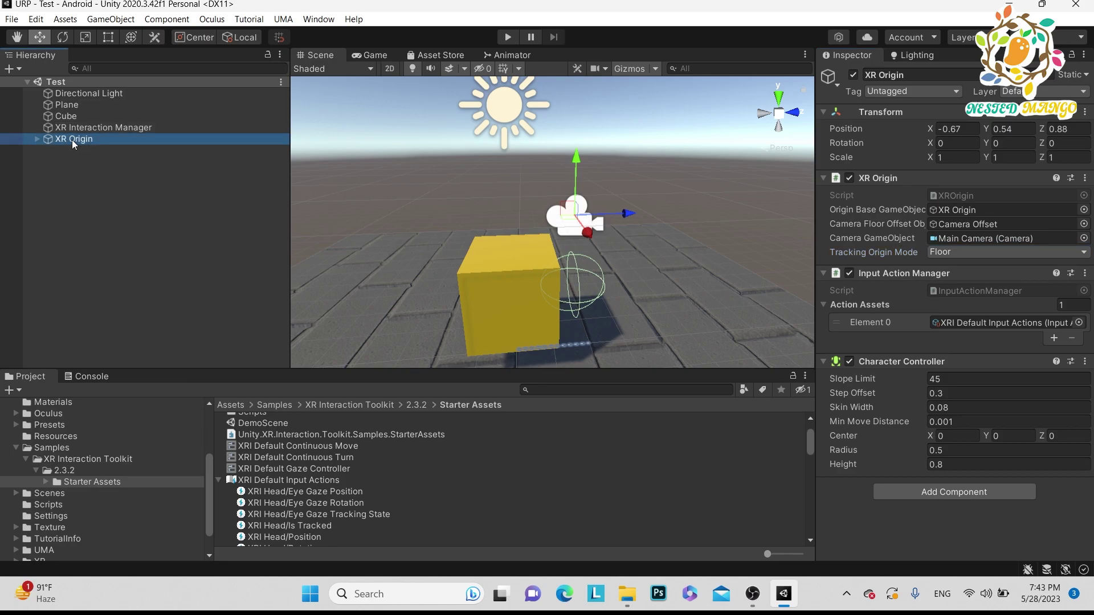
click(37, 141)
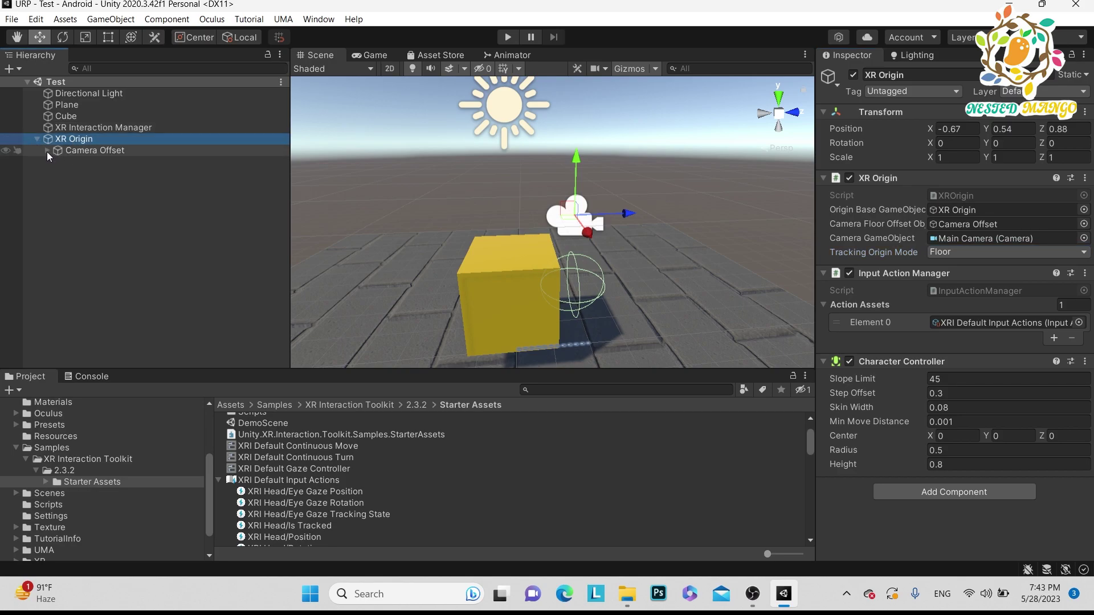
click(47, 150)
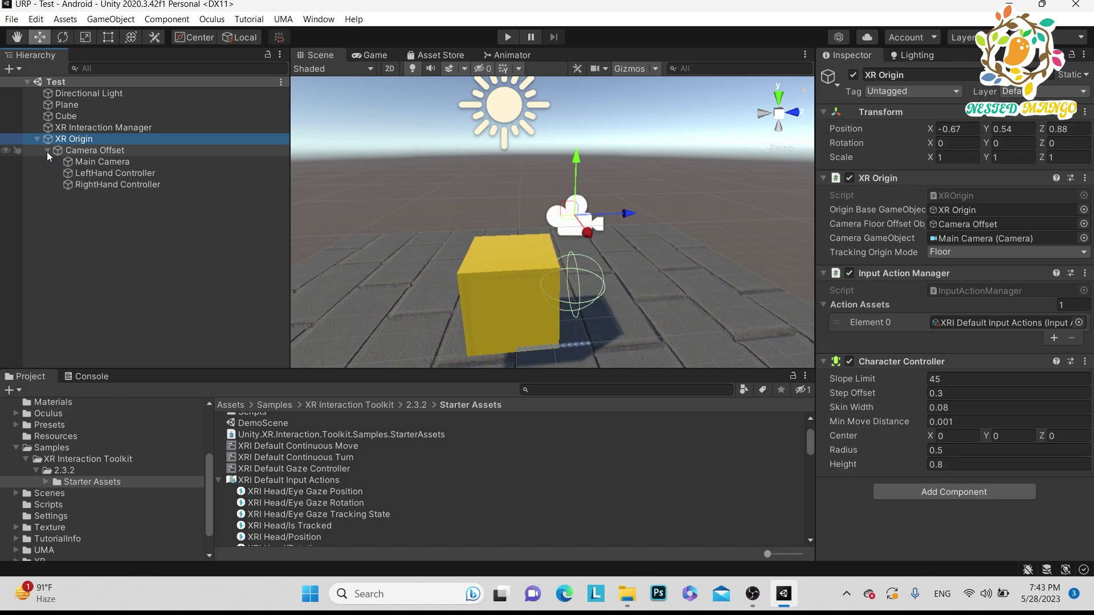
click(102, 163)
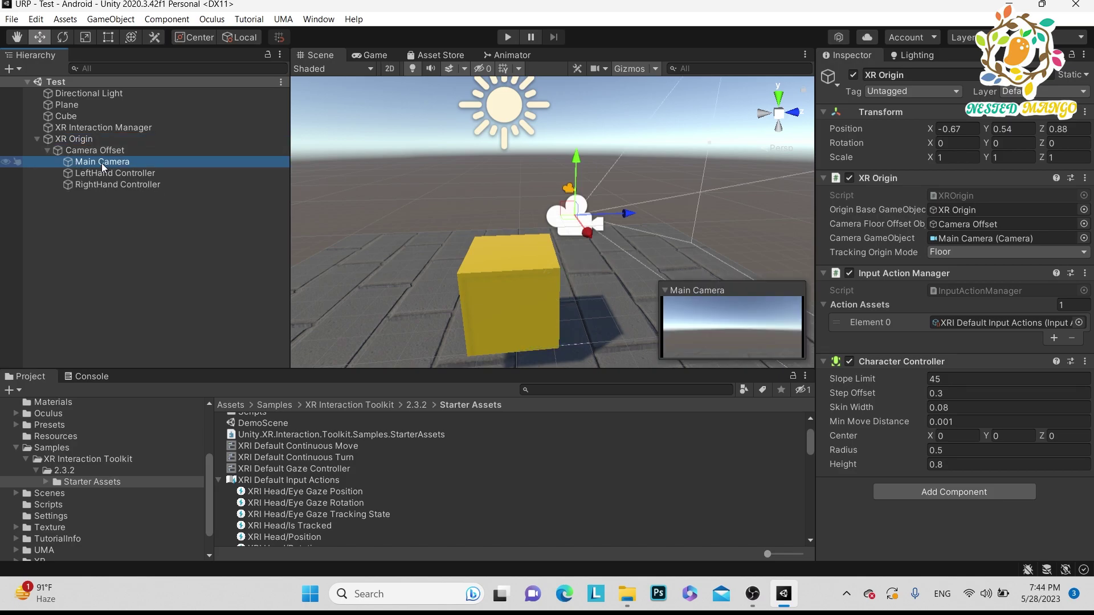
click(114, 172)
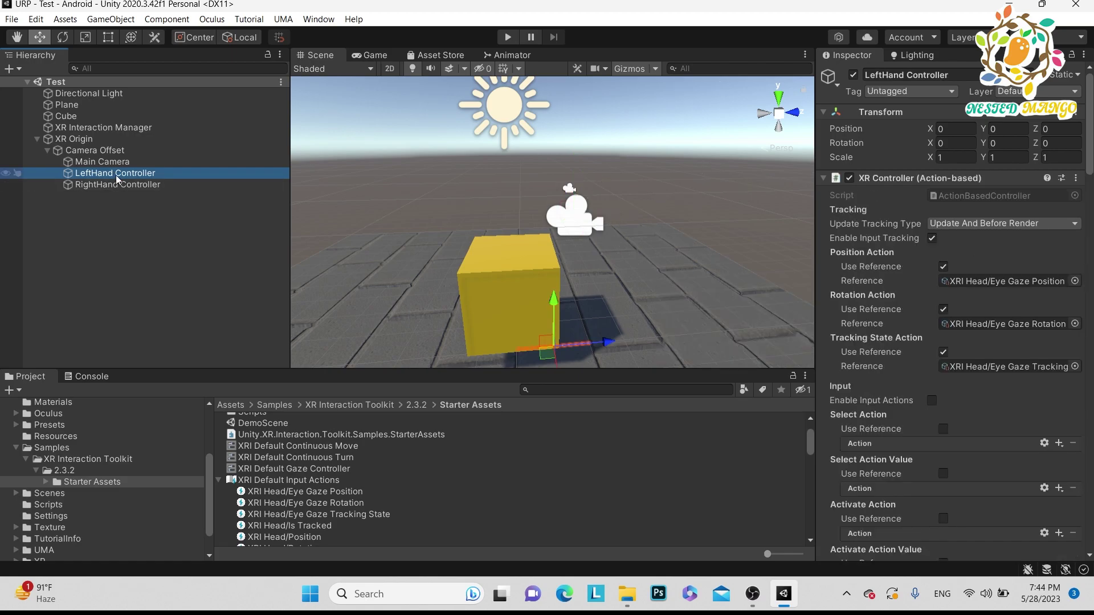
click(124, 184)
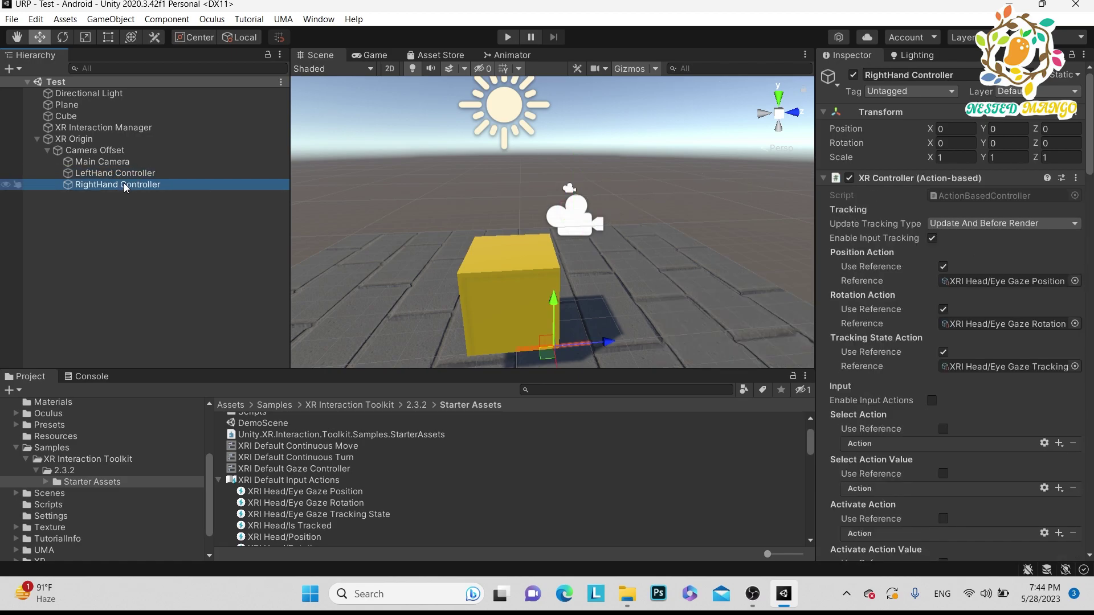
Step: Examine the LeftHand Controller's components, including its Line Renderer and XR Interactor Line Visual, and select the RightHand Controller
click(123, 174)
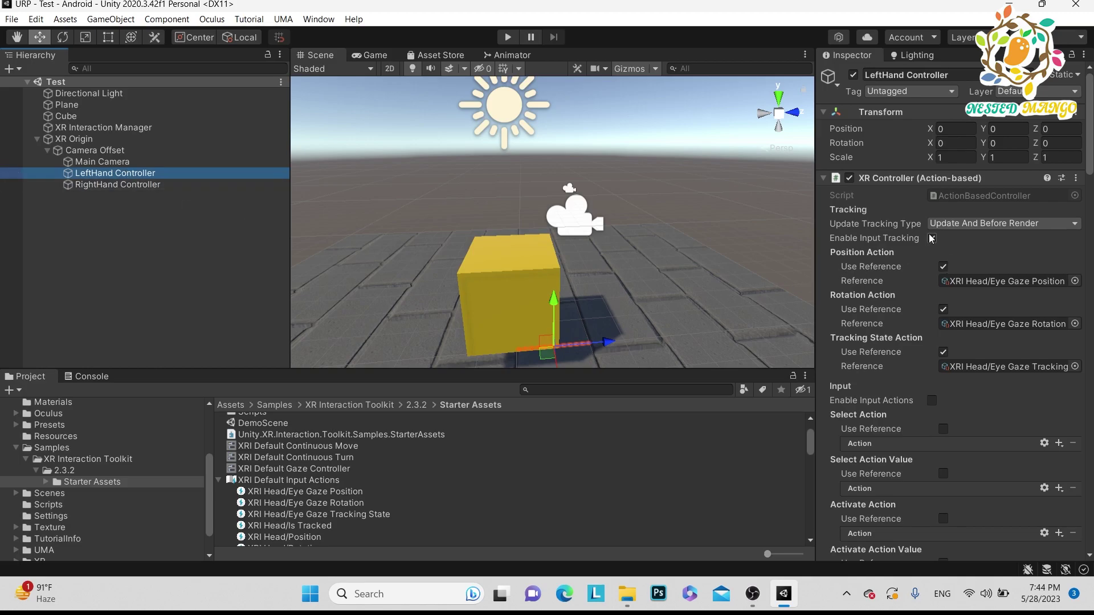
scroll(898, 313, down, 15)
scroll(908, 228, up, 4)
scroll(895, 302, down, 15)
scroll(894, 309, up, 10)
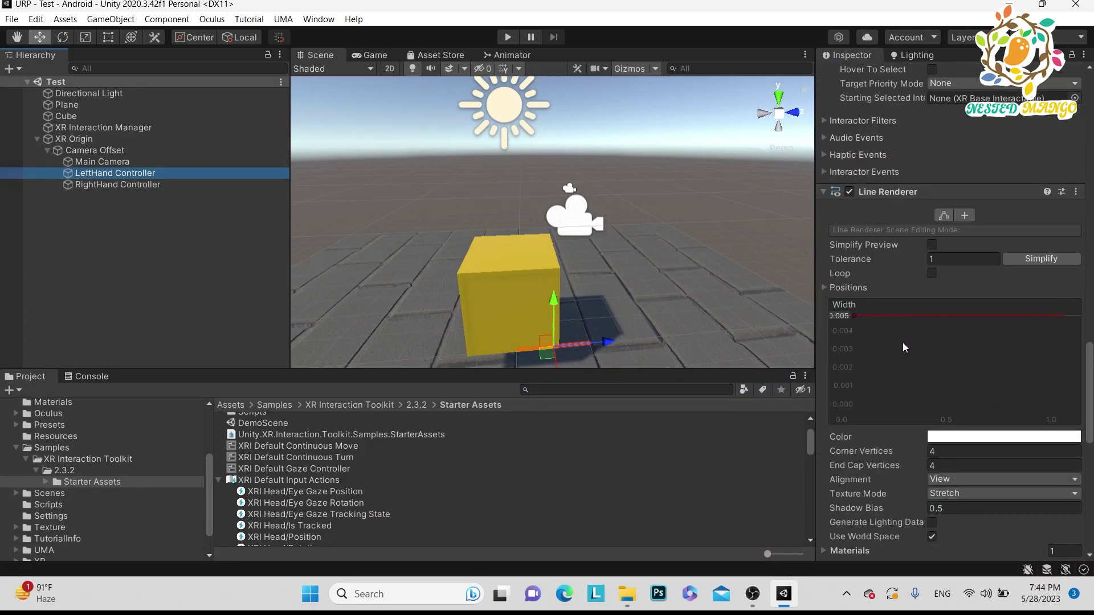
scroll(902, 343, down, 10)
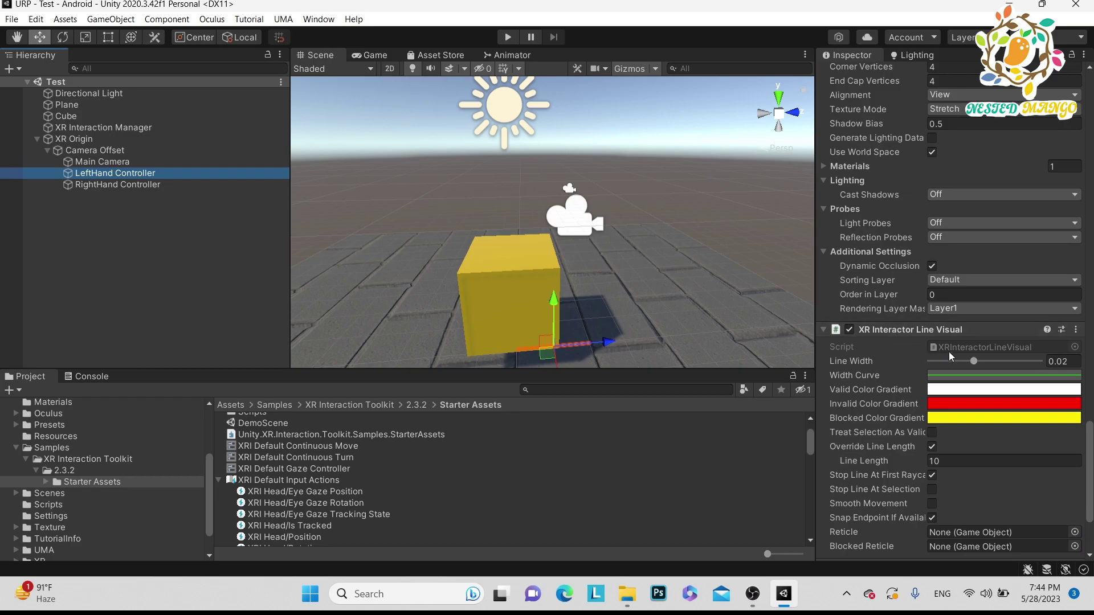
scroll(939, 394, down, 3)
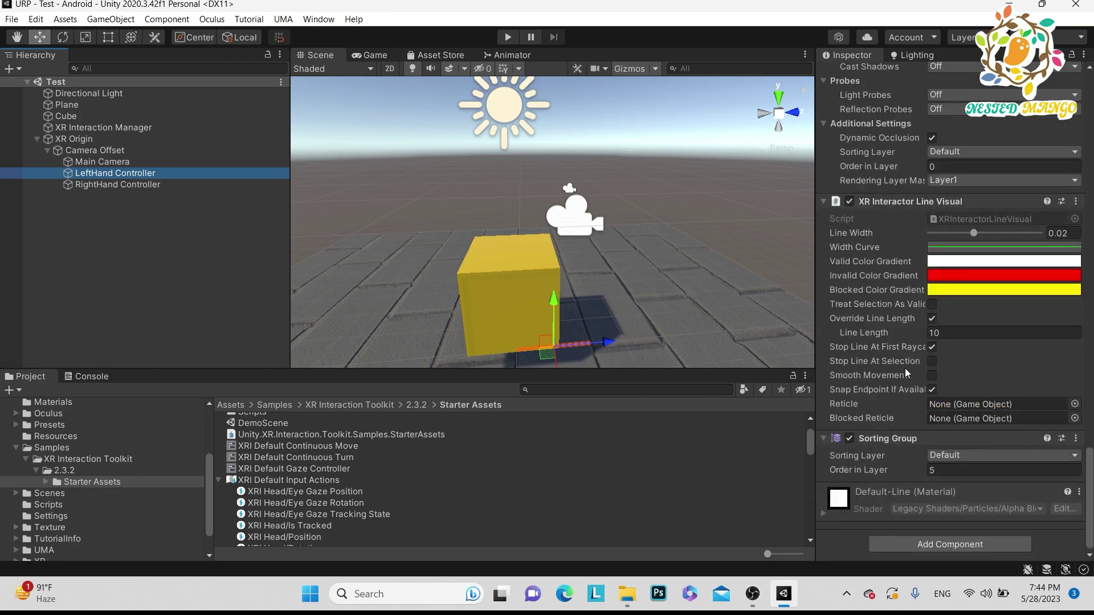
click(161, 183)
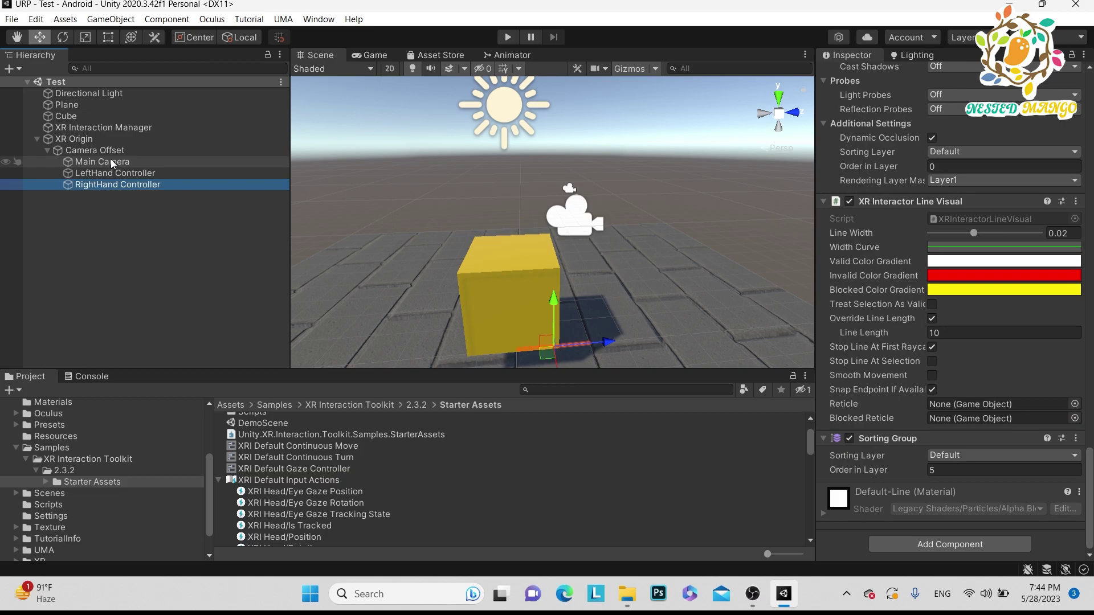